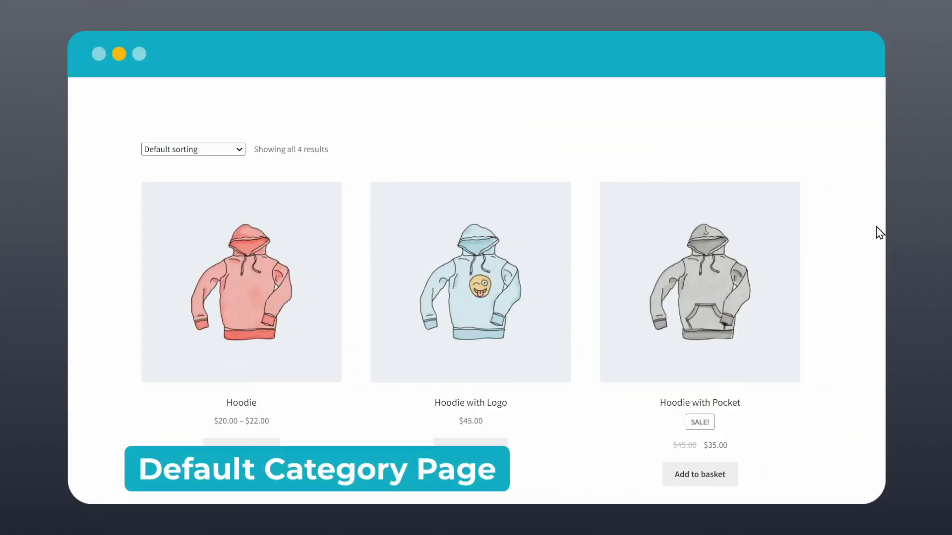
- Create a new page titled 'Hoodies' with the intro line 'More info about Hoodies.'
scroll(878, 233, down, 6)
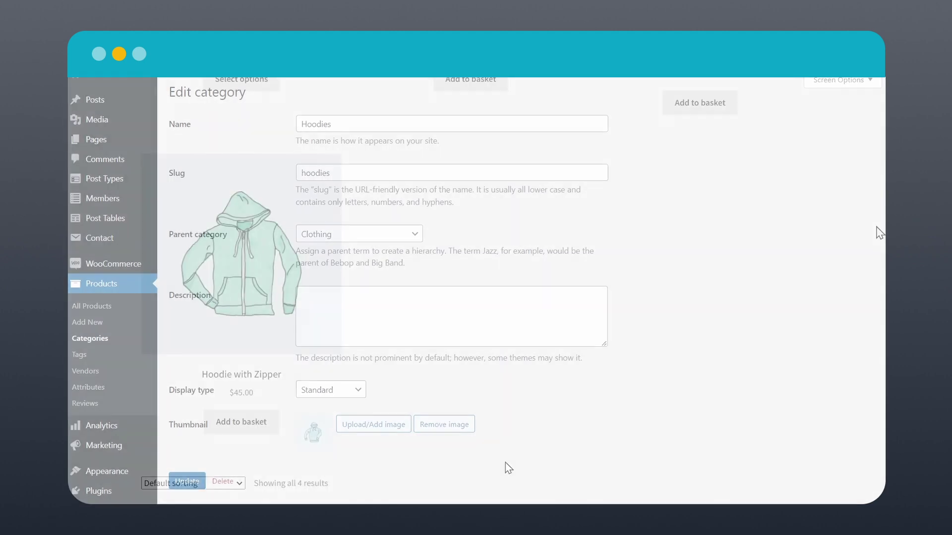
scroll(877, 228, up, 6)
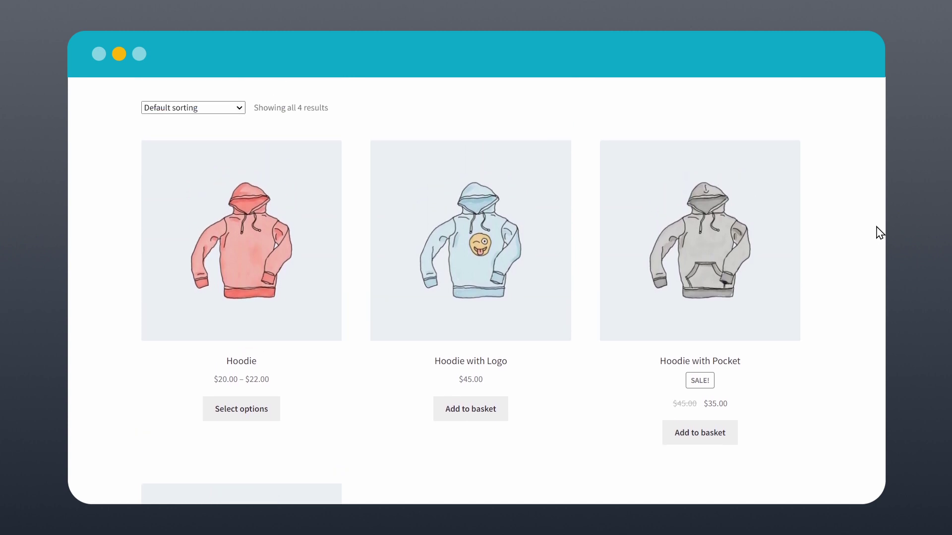
scroll(879, 232, up, 2)
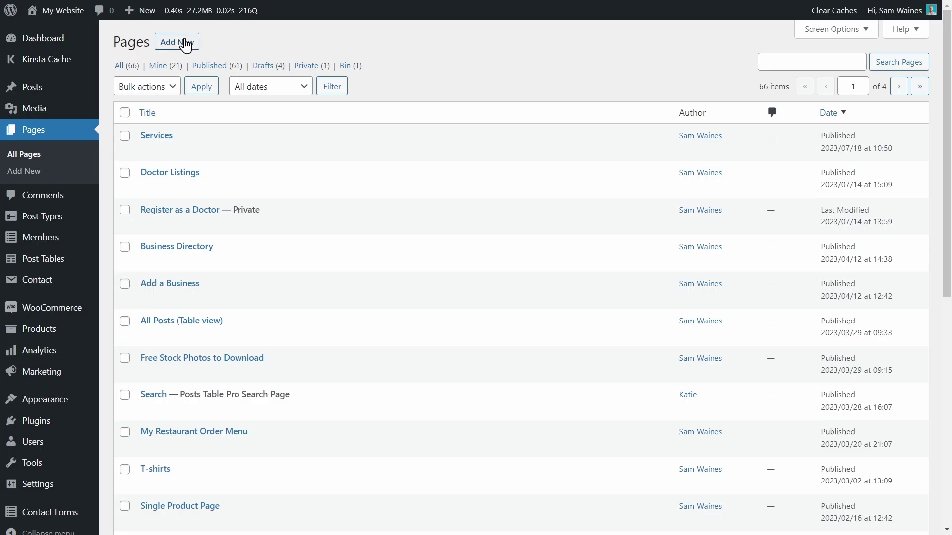
click(184, 43)
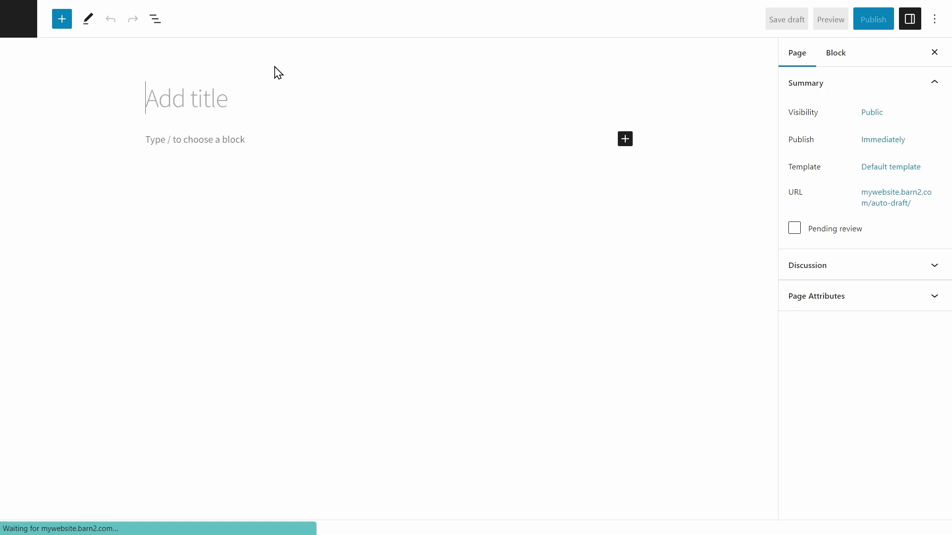
text(Hoodies)
click(236, 140)
text(More info about Hoodies.)
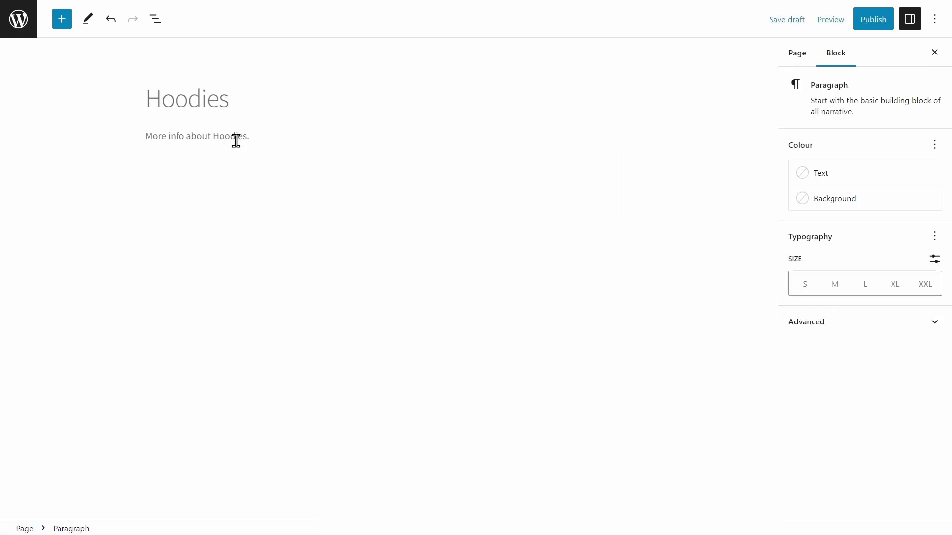
click(263, 184)
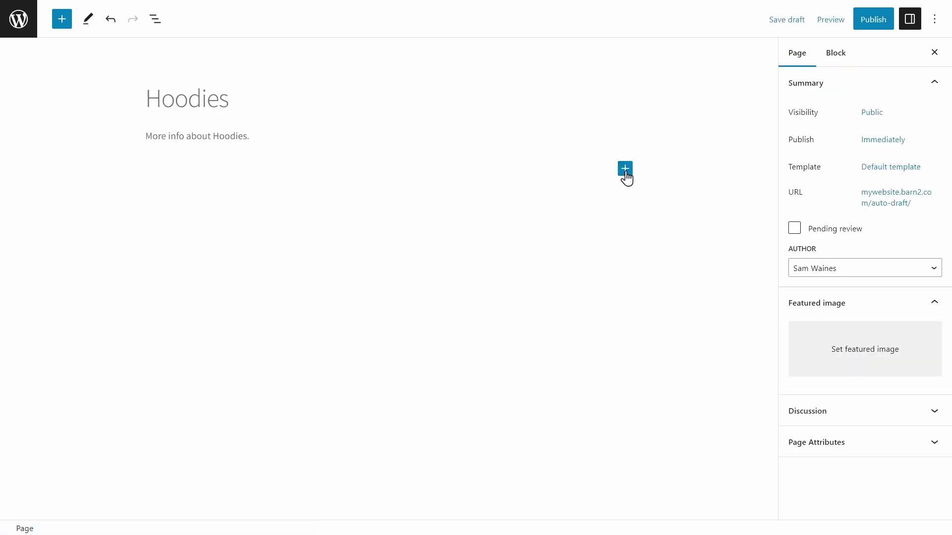
- Add a Featured Product block for Hoodie with Logo, then a Products by Category block
click(625, 170)
click(709, 382)
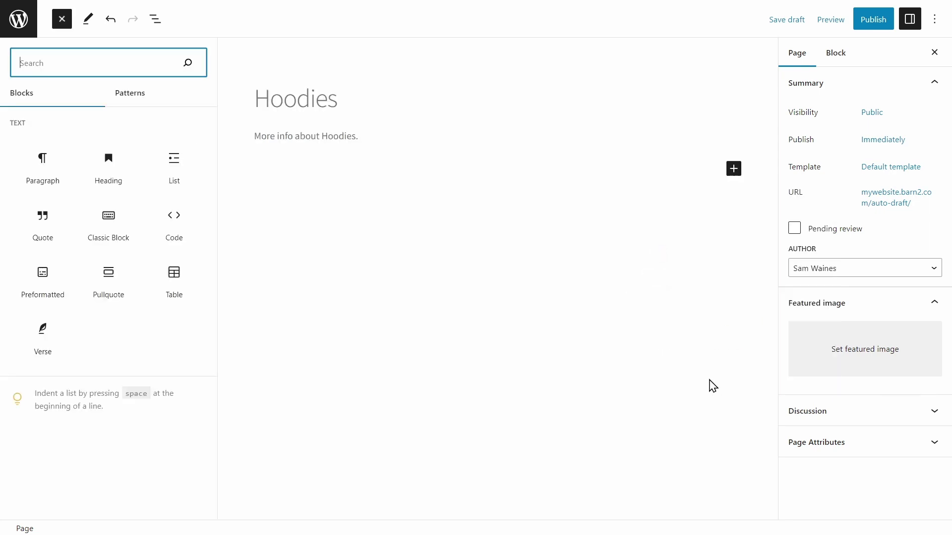
drag(211, 149, 199, 445)
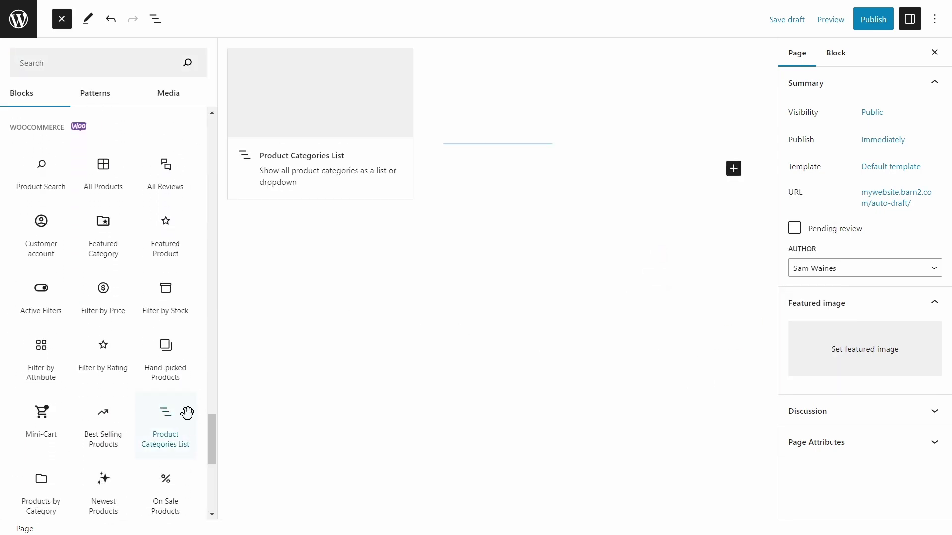
drag(165, 224, 423, 146)
scroll(327, 332, down, 3)
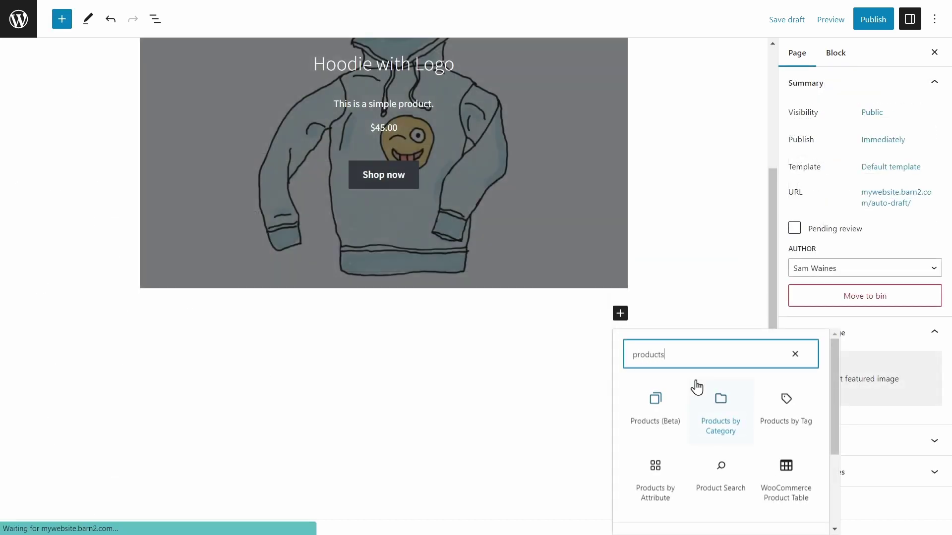
click(716, 406)
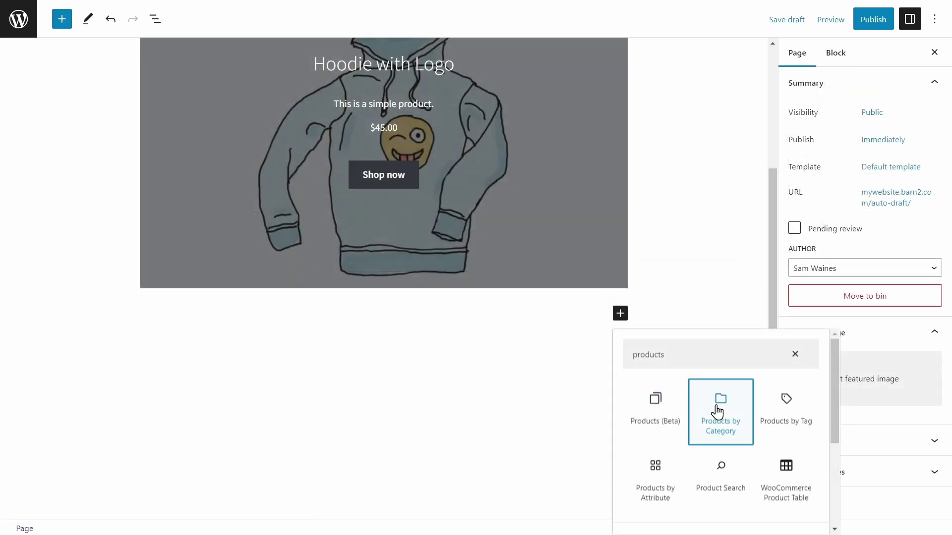
- Set the Products by Category block to the Clothing > Hoodies category
scroll(392, 394, down, 4)
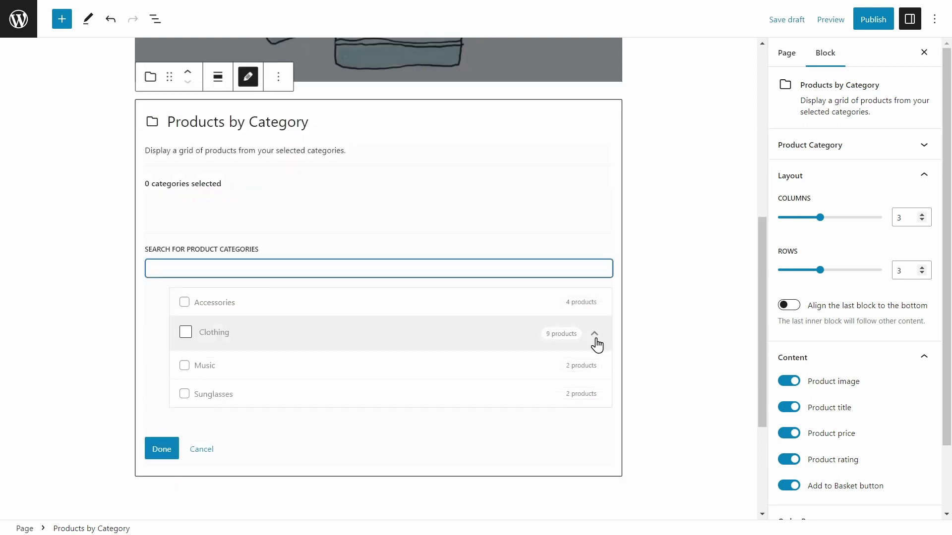
click(595, 341)
click(193, 366)
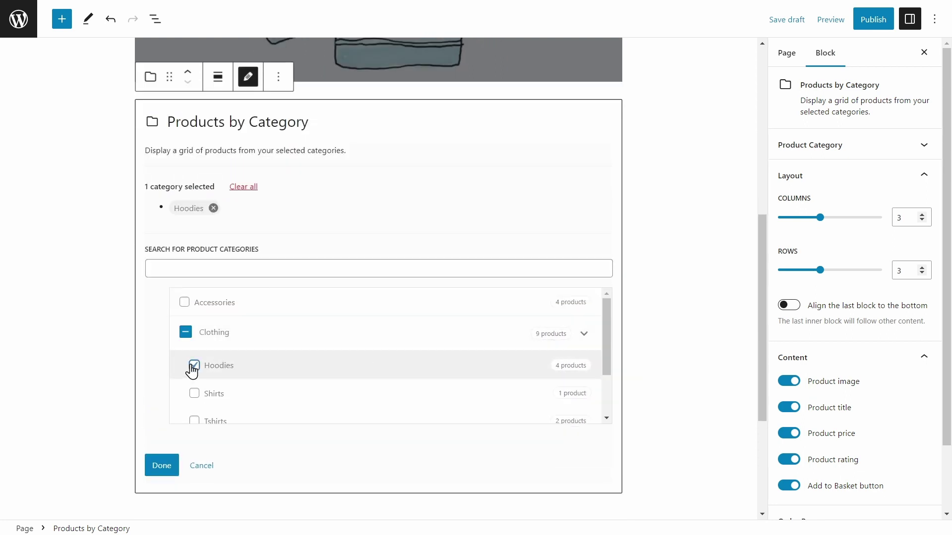
click(168, 465)
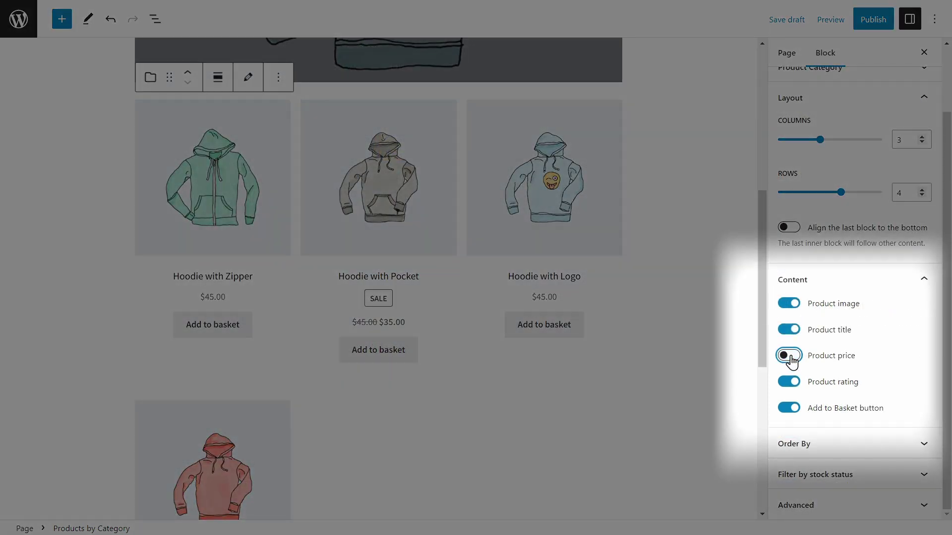
- Hide prices and Add to basket buttons in the grid, then publish the page
click(789, 355)
click(795, 408)
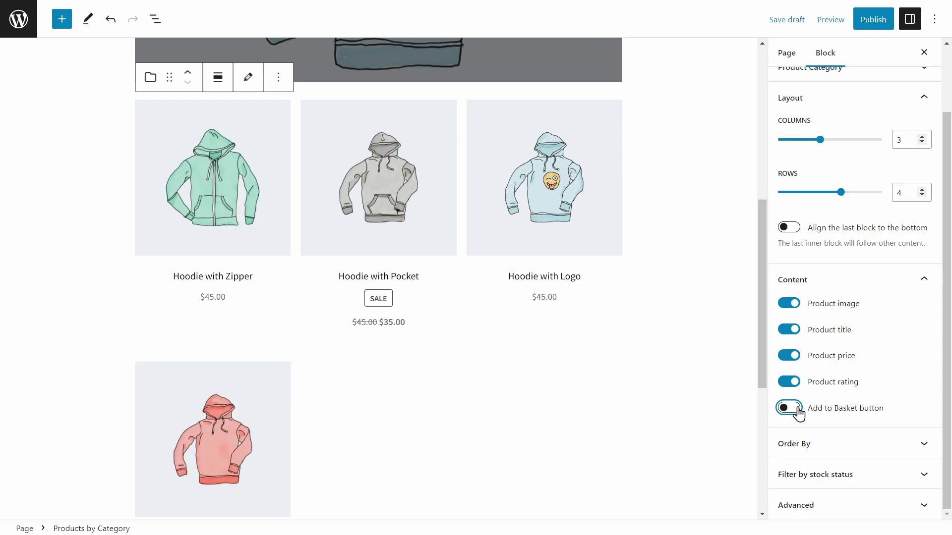
click(879, 24)
click(833, 21)
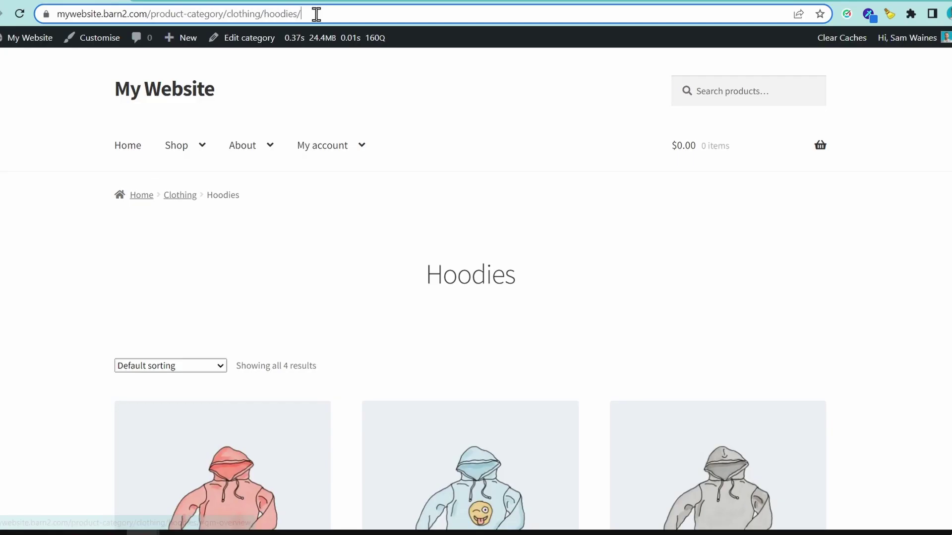
- Copy the Hoodies category address product-category/clothing/hoodies/ for the redirect's source
click(316, 14)
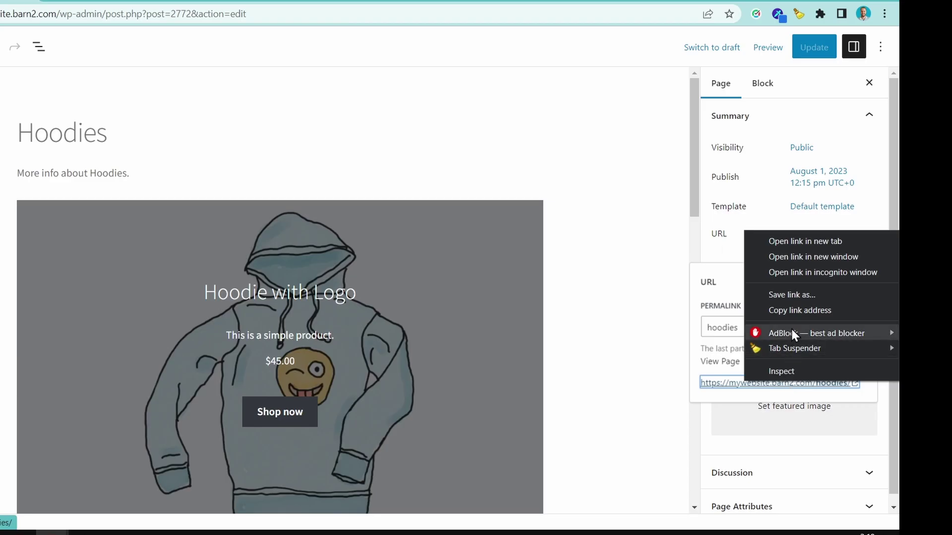
- Use the new Hoodies page link as the redirect target and save the 301 rule
click(793, 310)
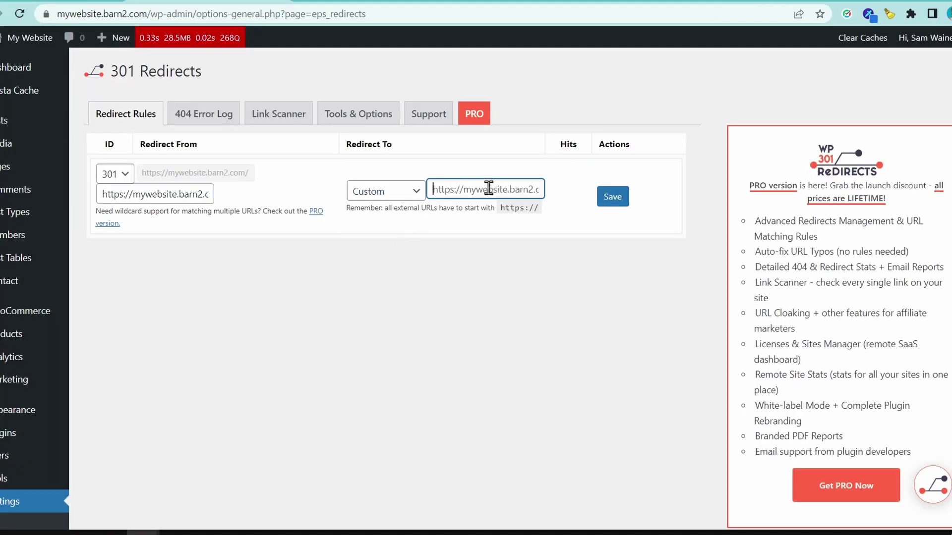
click(611, 200)
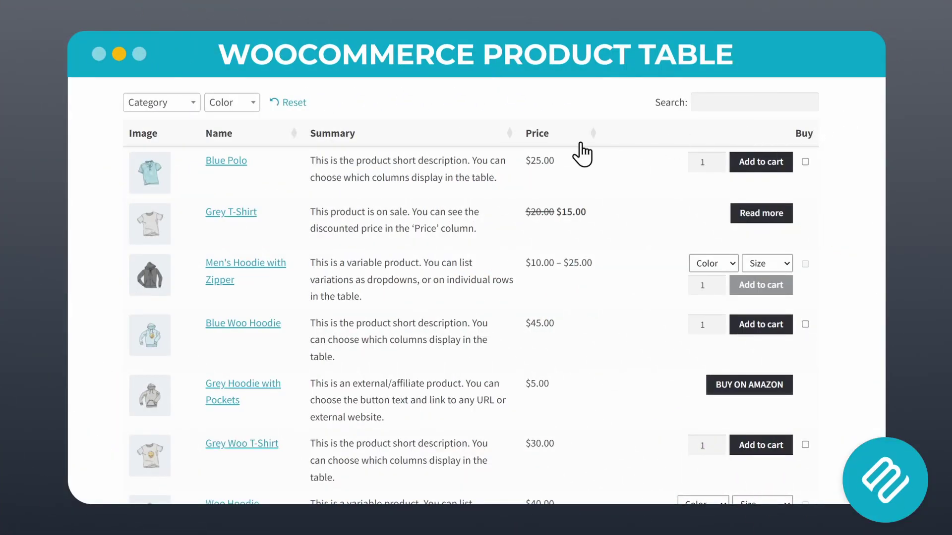
- Filter the product table by Hoodies, then T-shirts, search 'hoodi', and reset the filters
click(189, 103)
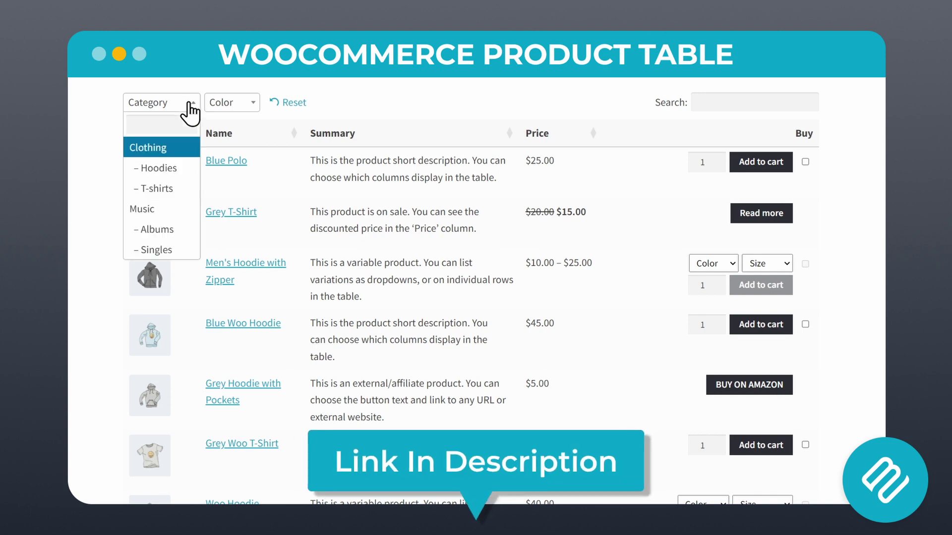
click(169, 165)
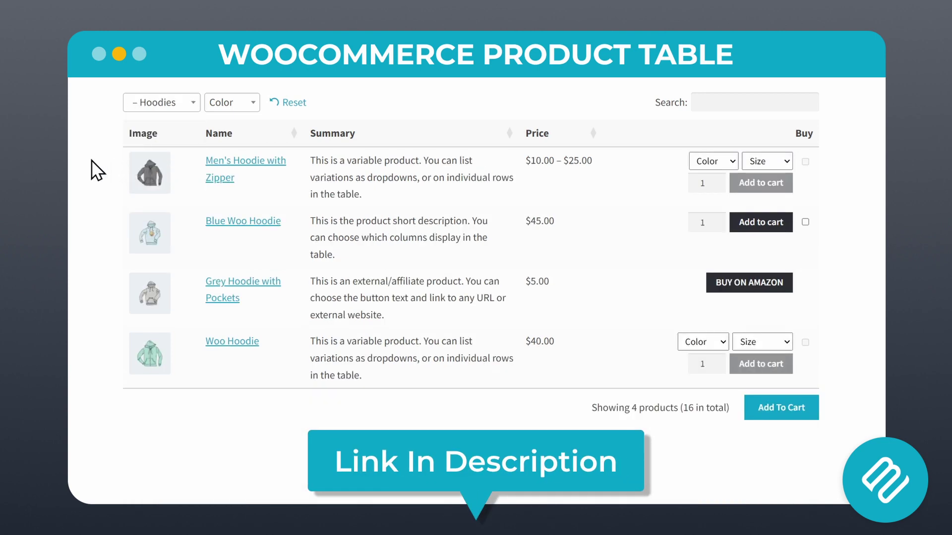
click(184, 103)
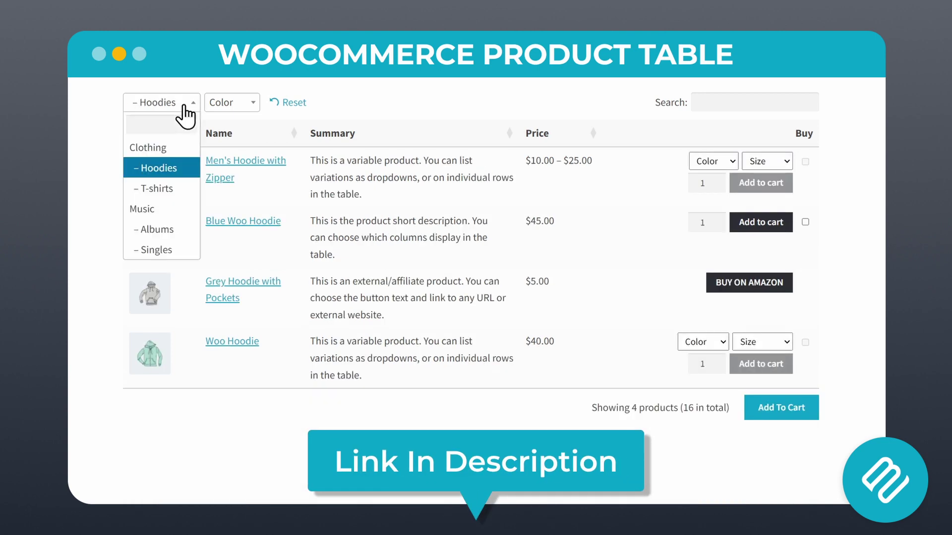
click(157, 189)
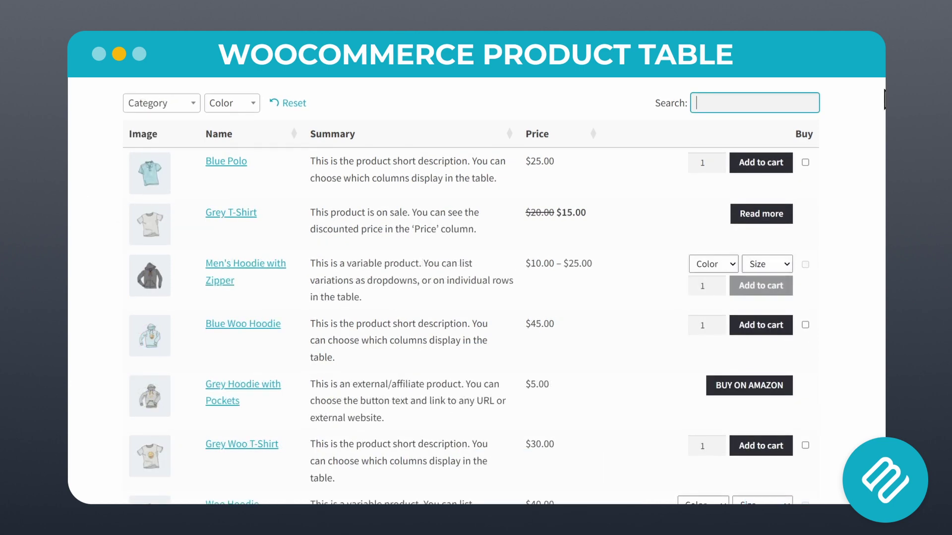
text(hoodie)
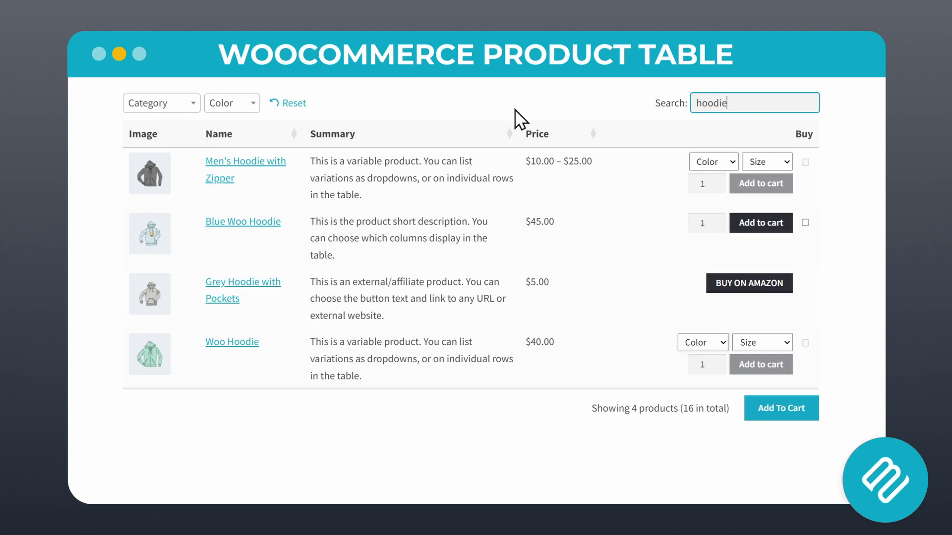
click(290, 101)
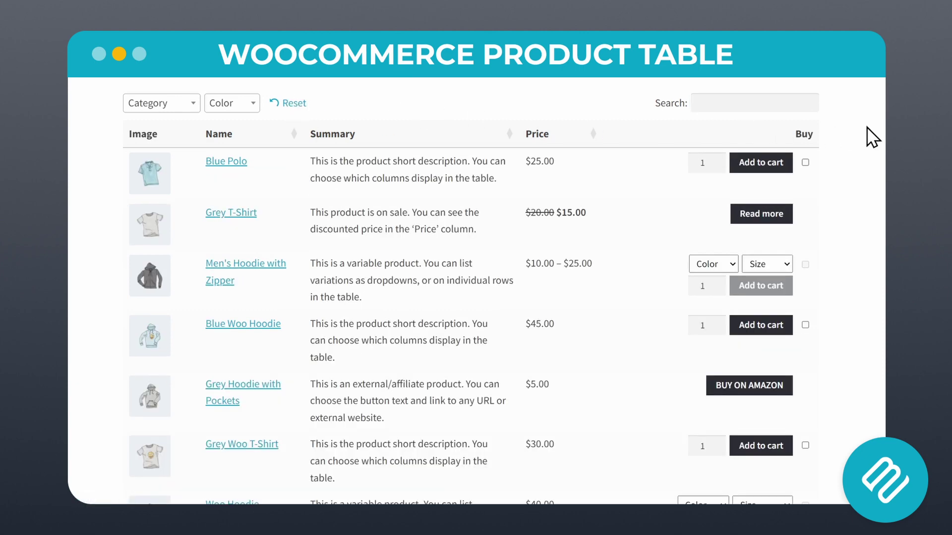
- Tick Blue Polo and Blue Woo Hoodie for purchase, with the hoodie quantity set to 2
click(805, 164)
click(806, 326)
click(718, 324)
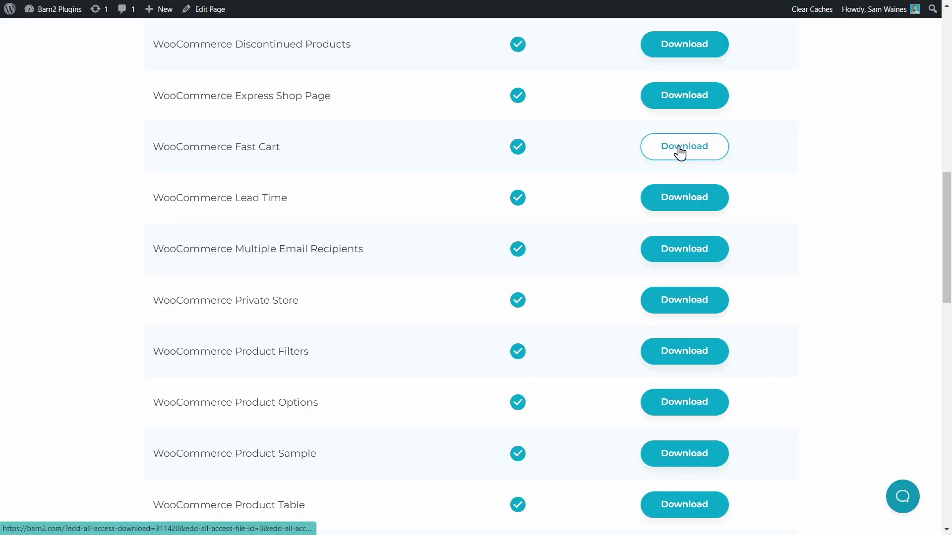
- Download woocommerce-fast-cart.zip, then upload and install it via Plugins > Add New
click(678, 151)
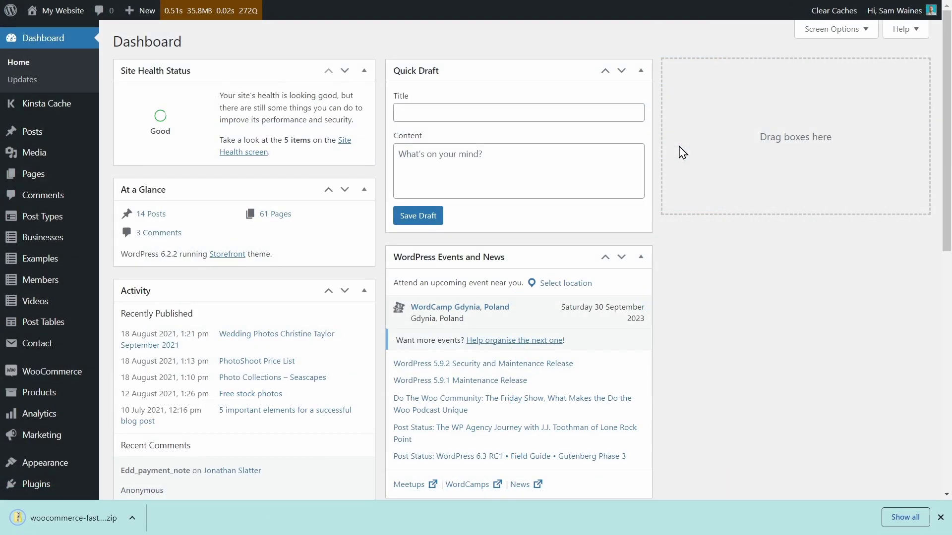
scroll(49, 347, down, 3)
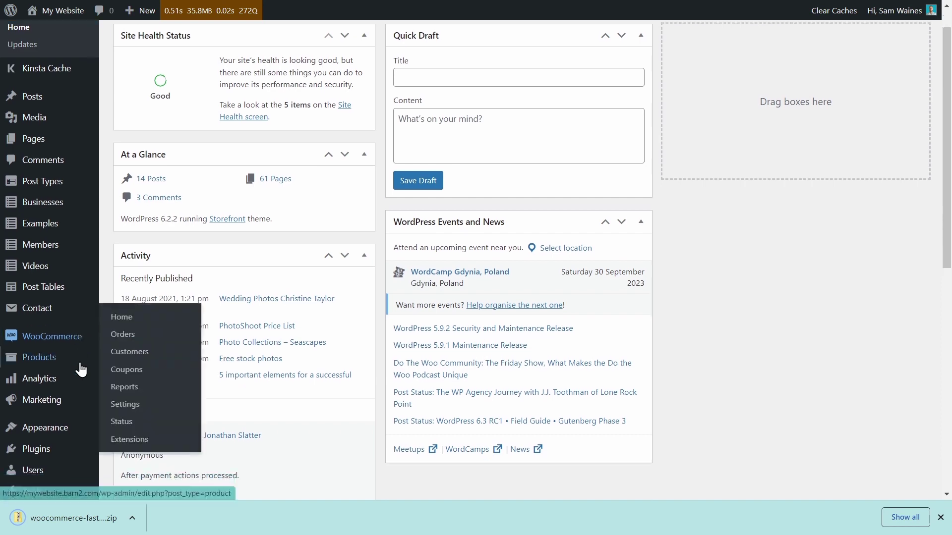
mouse_move(44, 373)
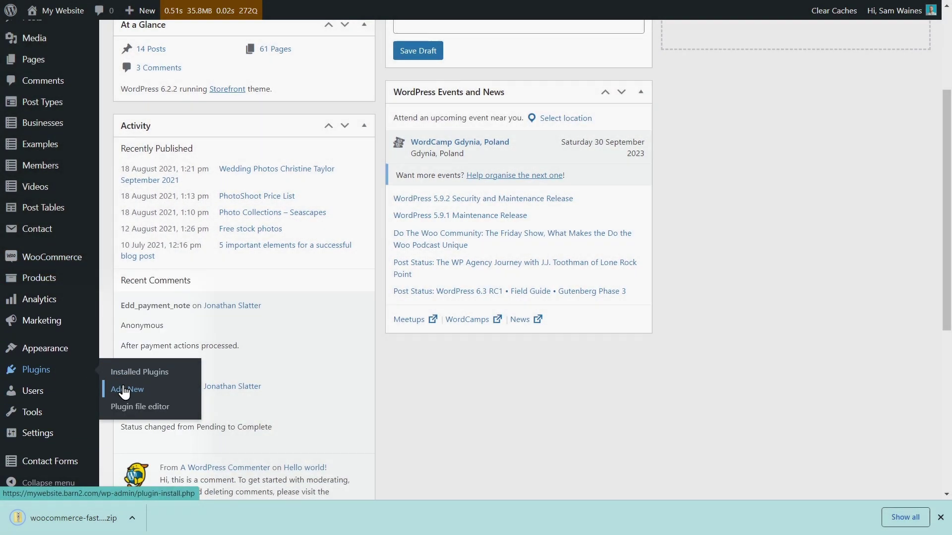
click(124, 392)
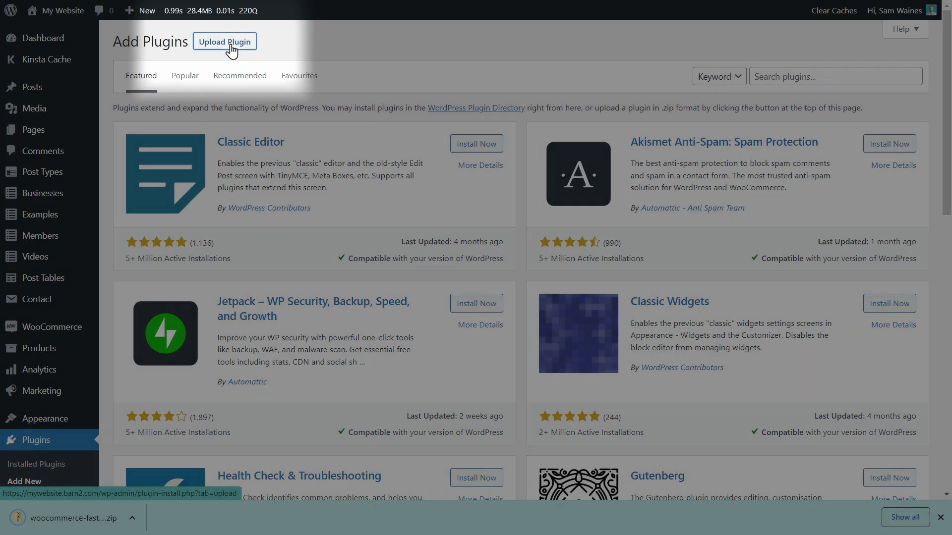
click(232, 50)
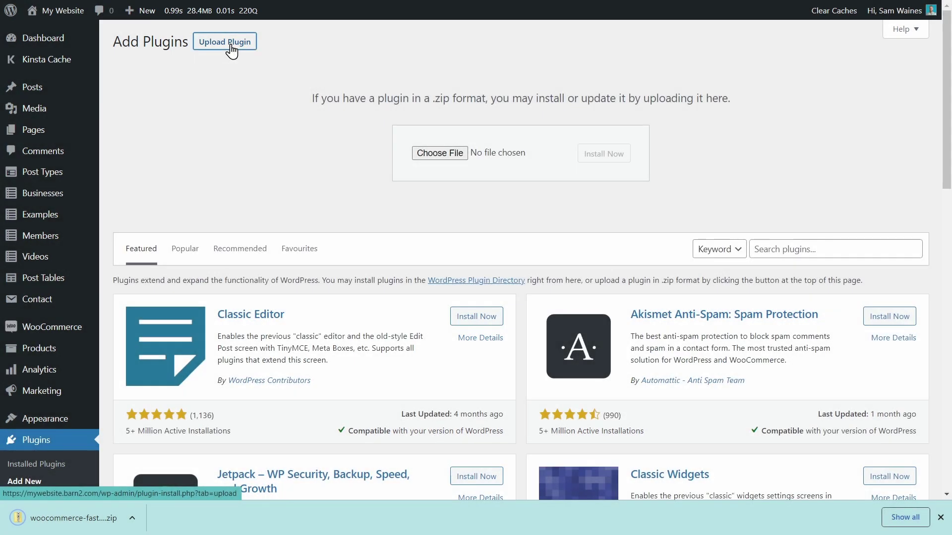
drag(102, 518, 469, 157)
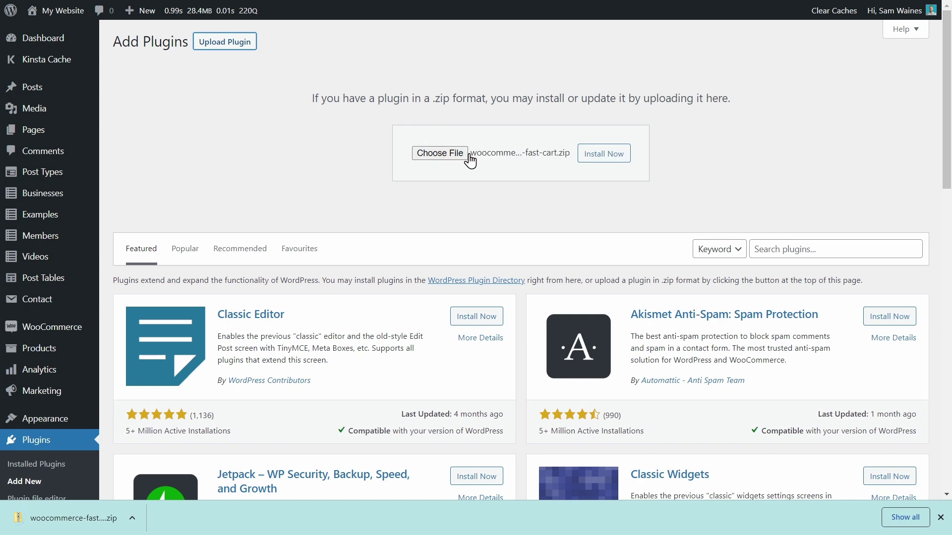
click(602, 154)
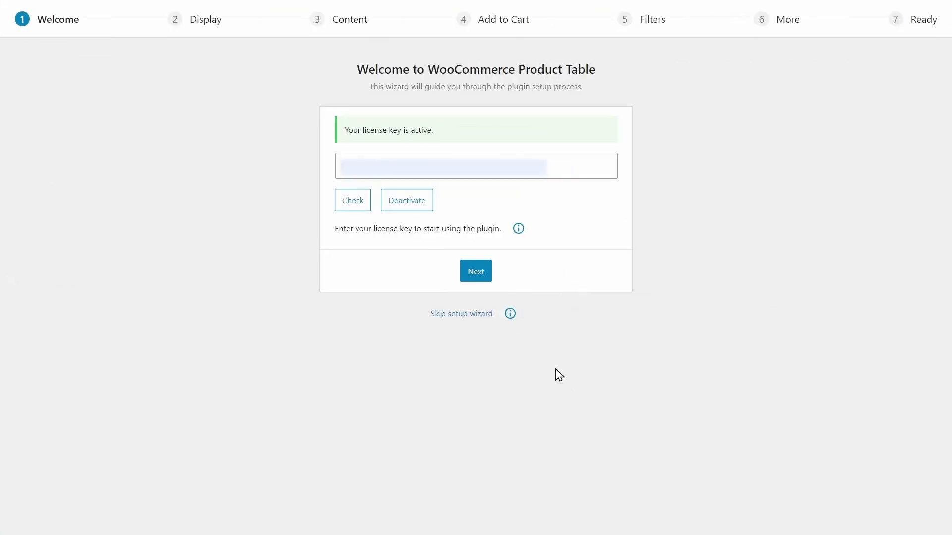
- Advance the wizard past Welcome and Store Pages, keeping Shop page and Product categories ticked
click(473, 272)
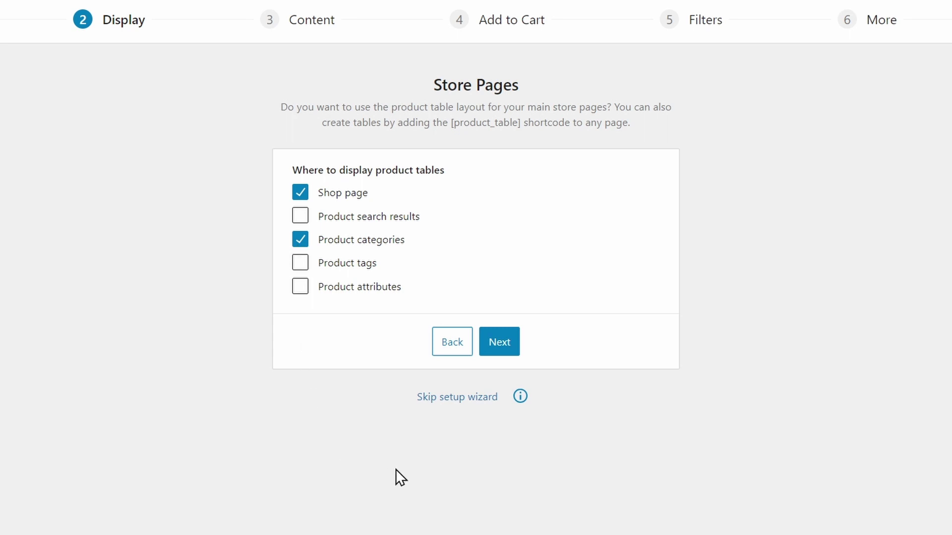
click(500, 345)
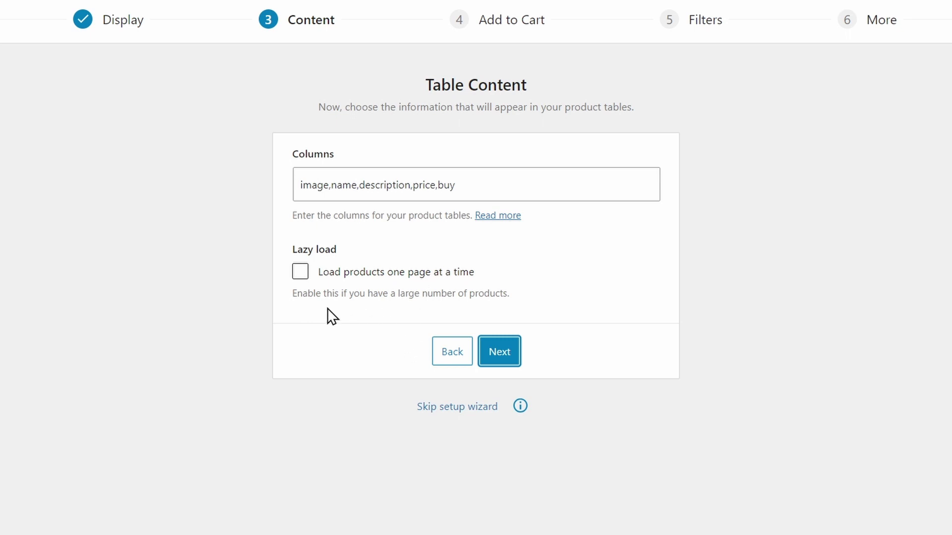
- Choose Checkboxes with quantities for add-to-cart, dropdown lists for variations, and pass the Filters step
click(516, 363)
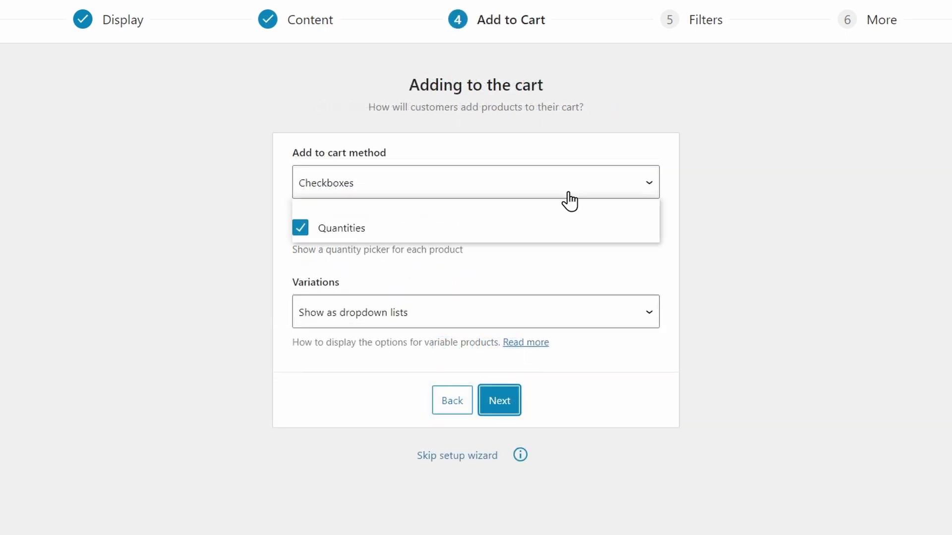
click(569, 195)
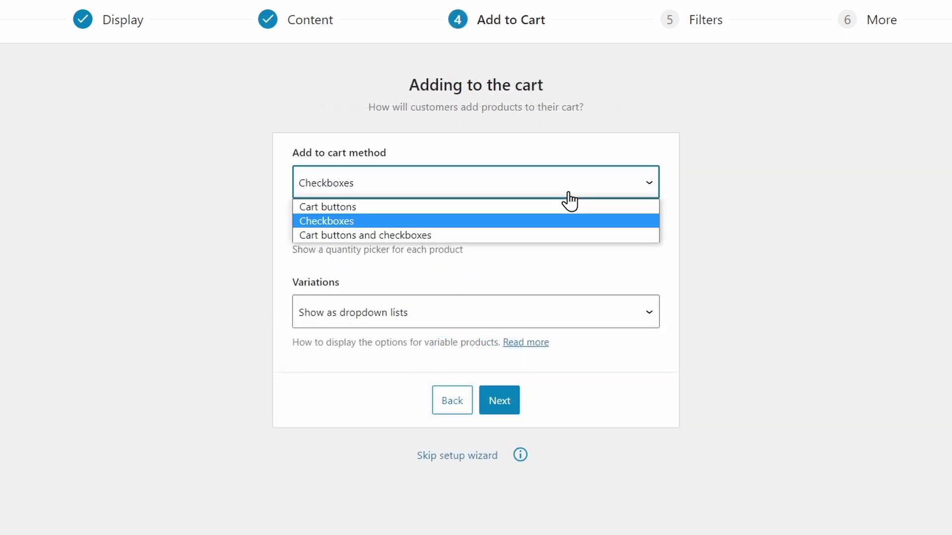
click(347, 221)
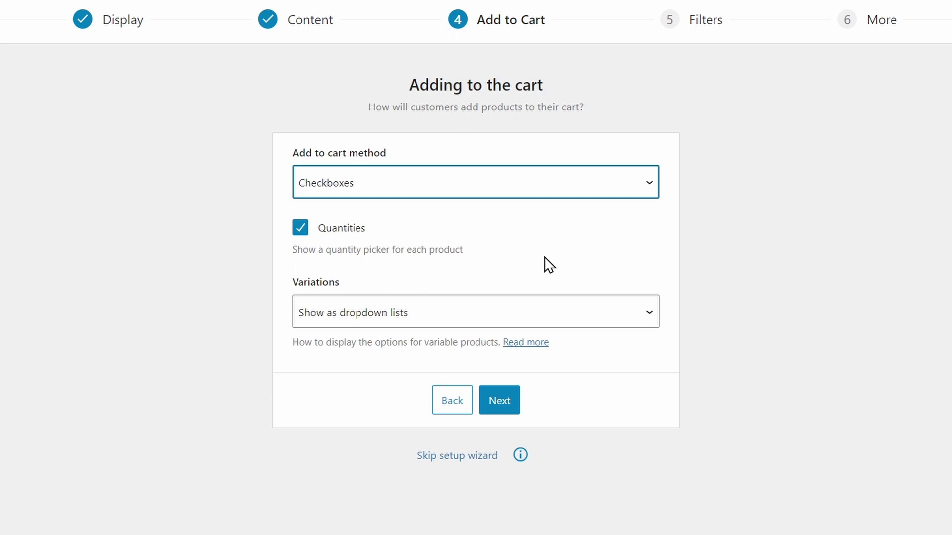
click(474, 187)
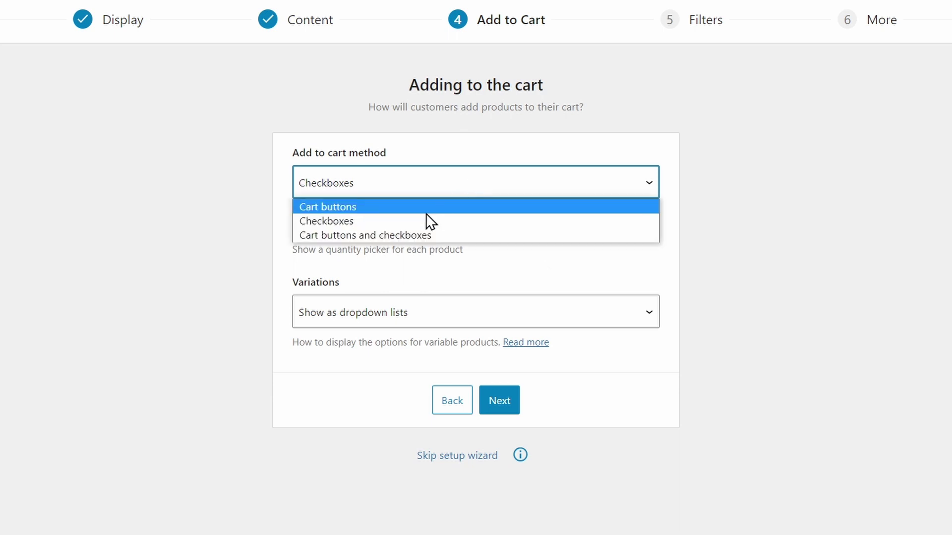
click(384, 208)
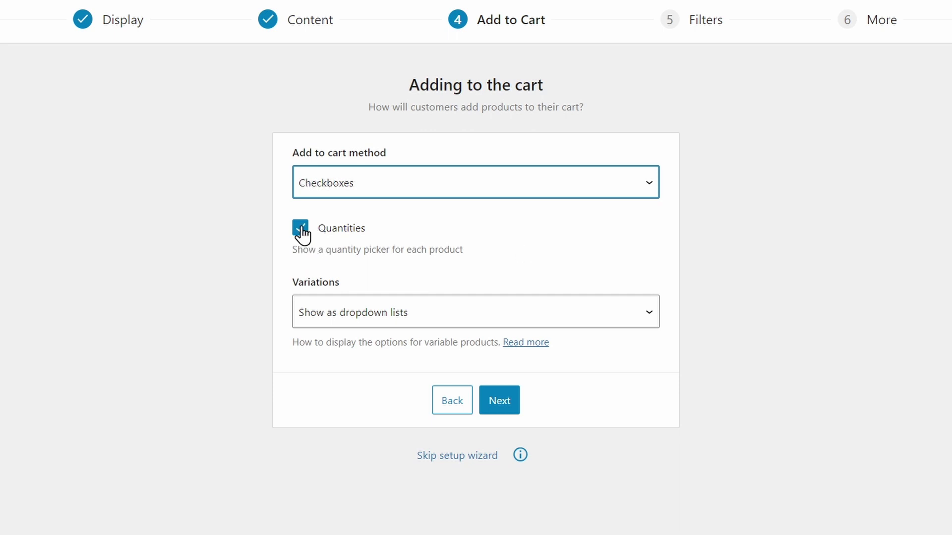
click(453, 317)
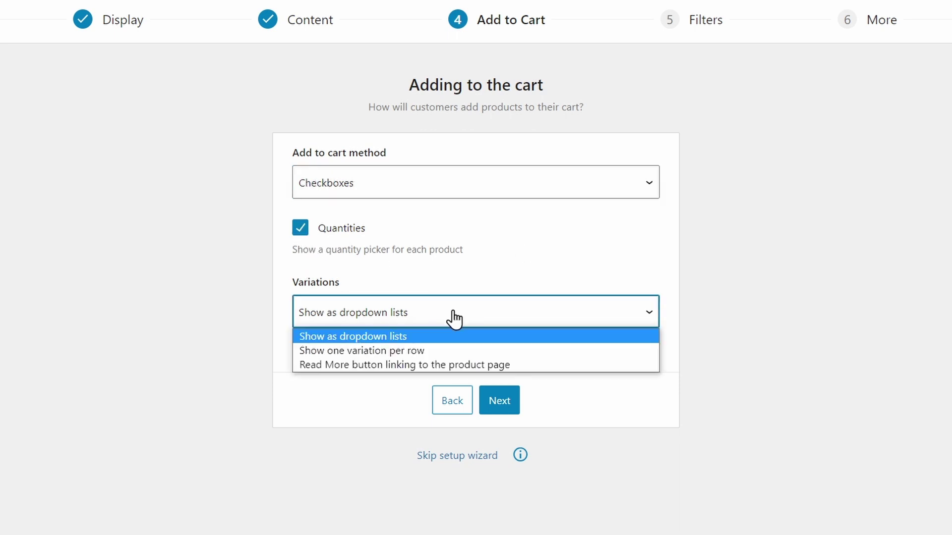
click(384, 338)
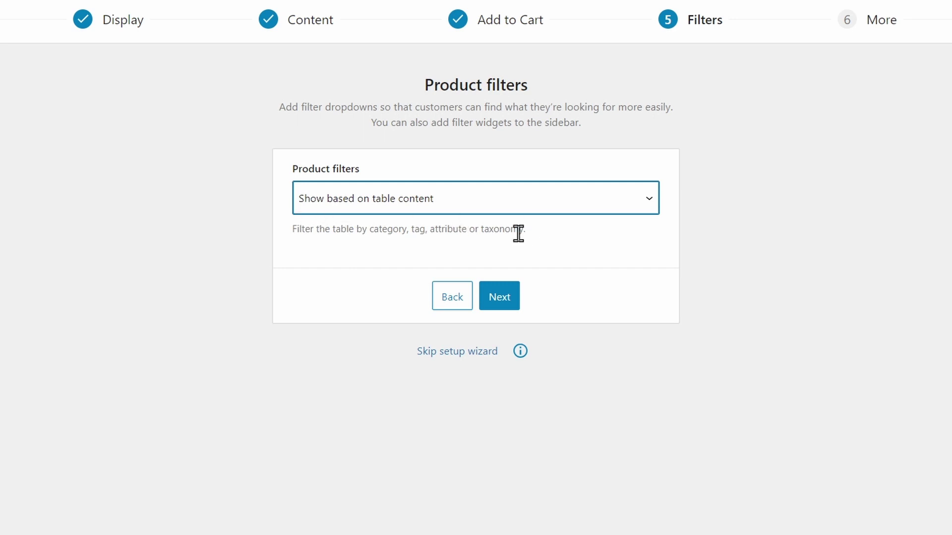
key(Return)
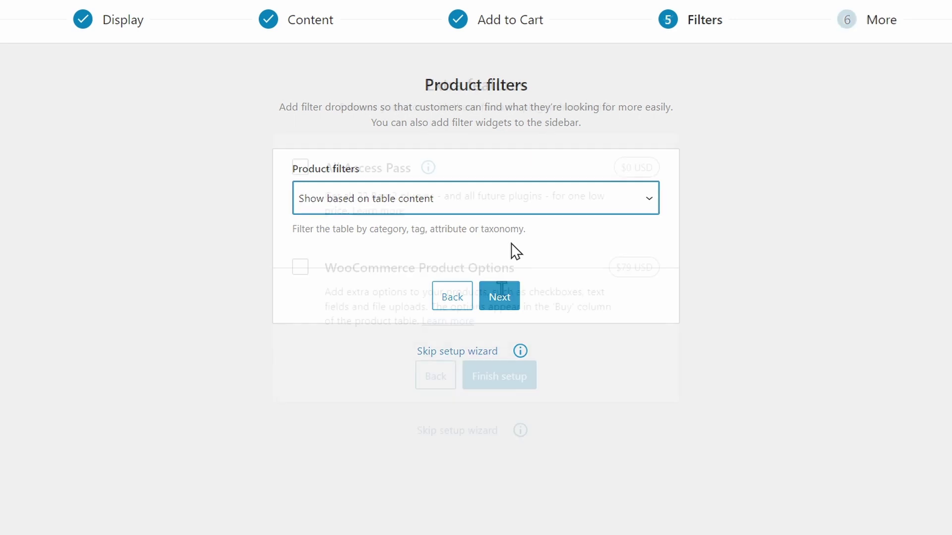
- Finish the product table setup and scroll through its settings page down to Save changes
click(485, 381)
click(493, 265)
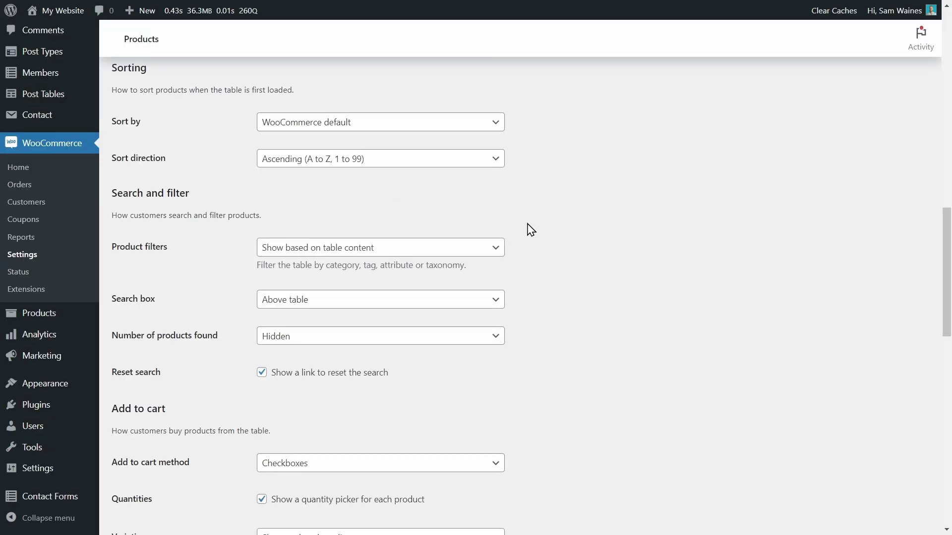
scroll(535, 233, down, 6)
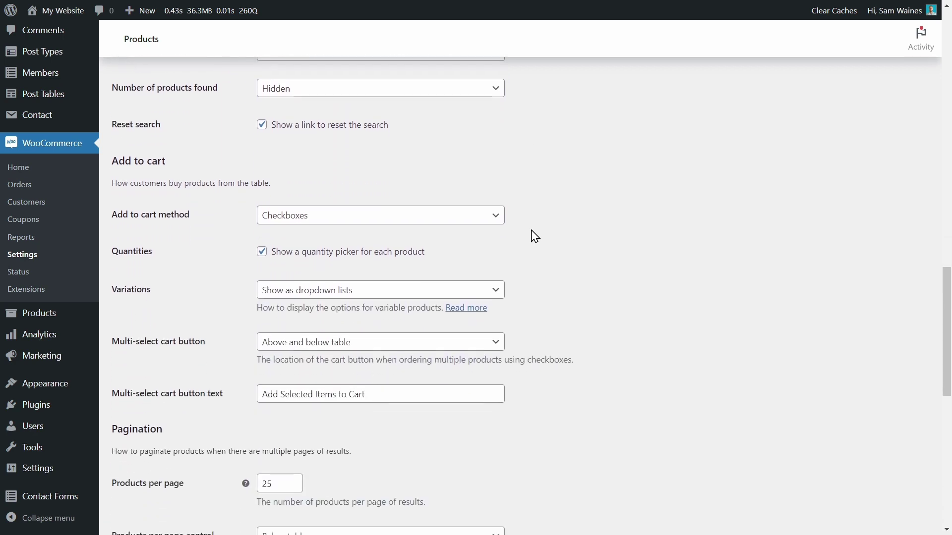
scroll(534, 236, down, 4)
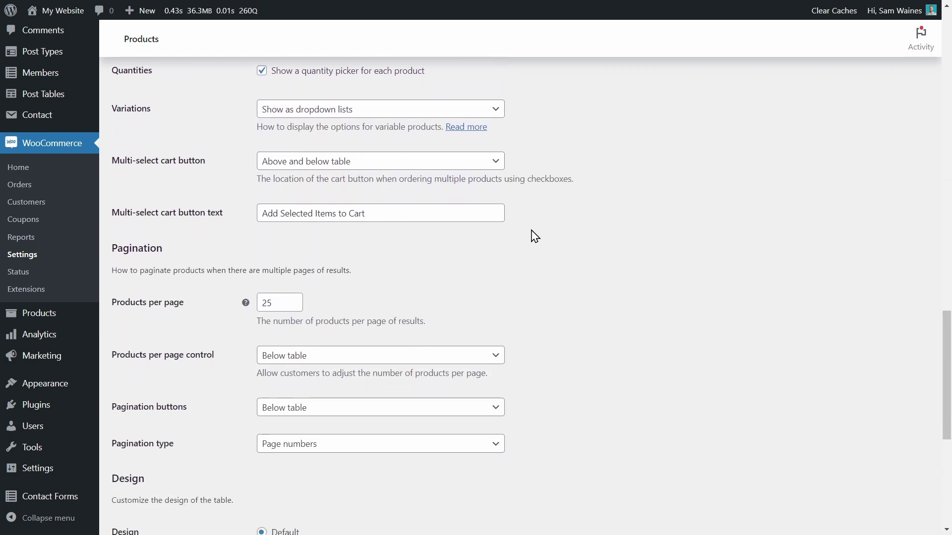
scroll(534, 236, down, 3)
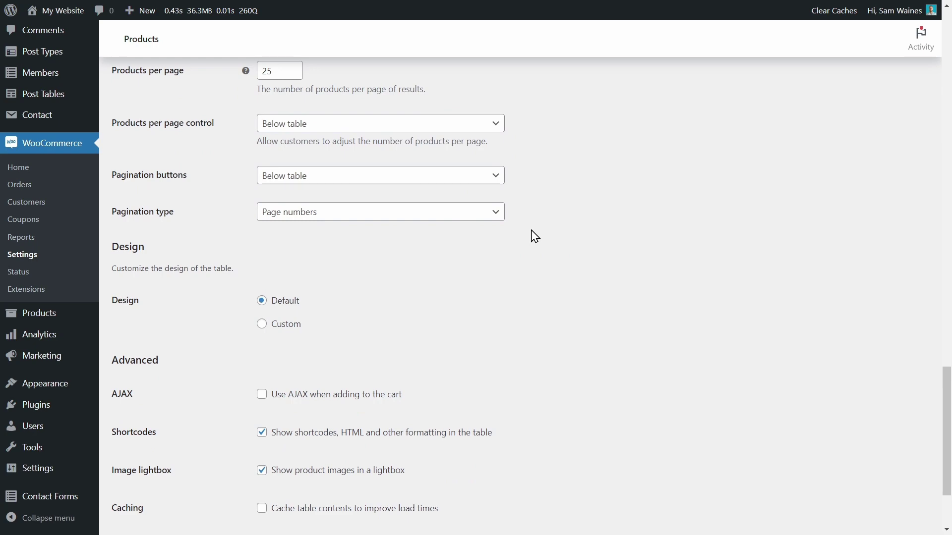
scroll(534, 235, down, 2)
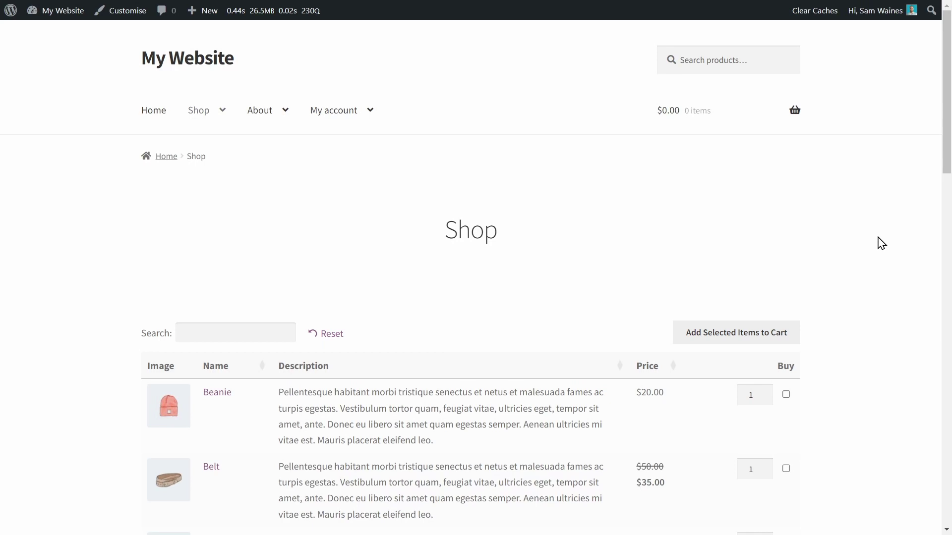
- Sort the Shop product table by price, lowest first
scroll(881, 243, down, 5)
scroll(881, 243, down, 2)
scroll(881, 243, up, 2)
scroll(881, 243, down, 2)
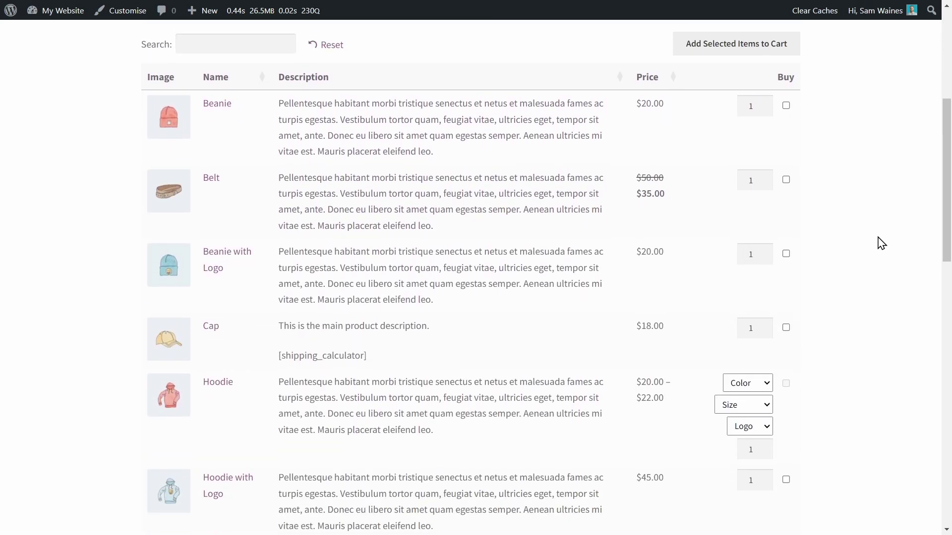
scroll(882, 243, up, 3)
scroll(881, 243, down, 1)
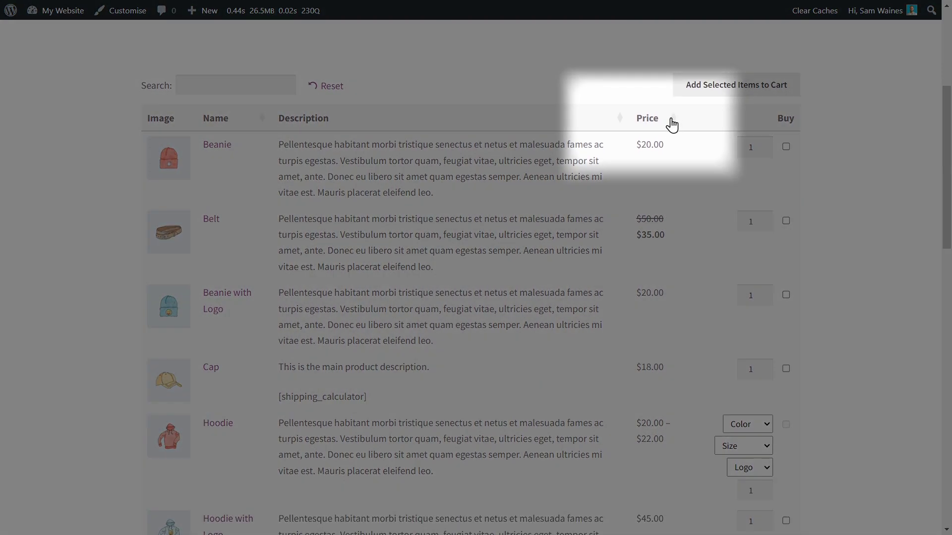
click(671, 119)
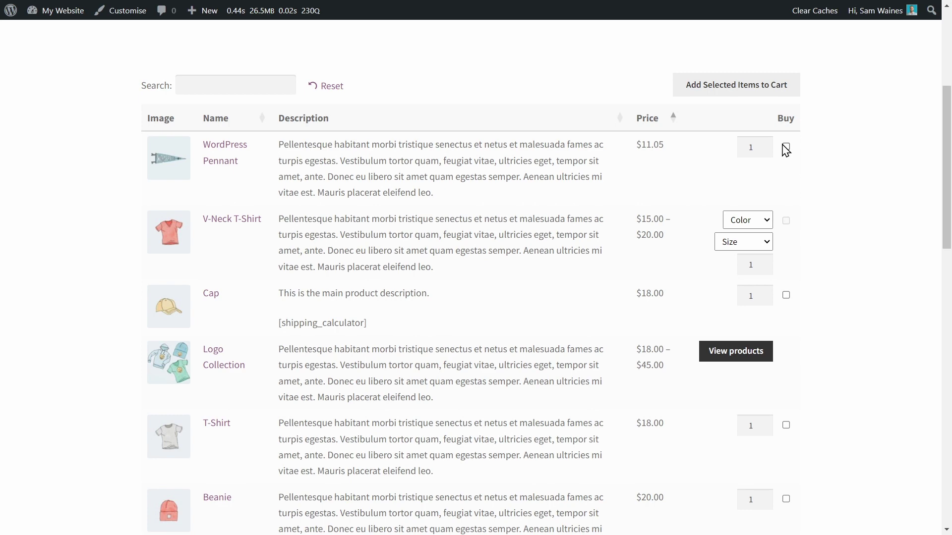
- Mark WordPress Pennant (quantity 3), Cap and T-Shirt for purchase
click(785, 148)
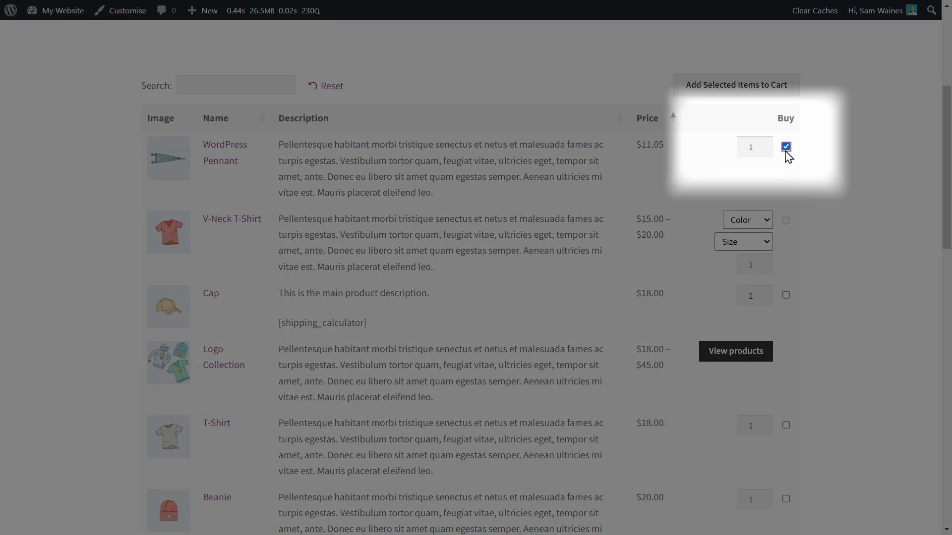
click(767, 144)
click(767, 144)
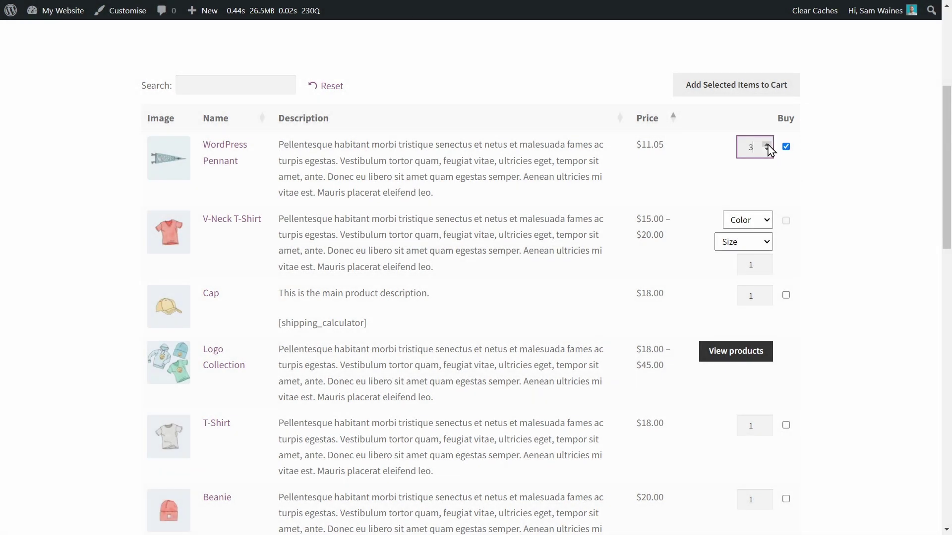
click(785, 295)
click(786, 425)
- Go to the Shop > Clothing > Hoodies category page
scroll(839, 319, down, 8)
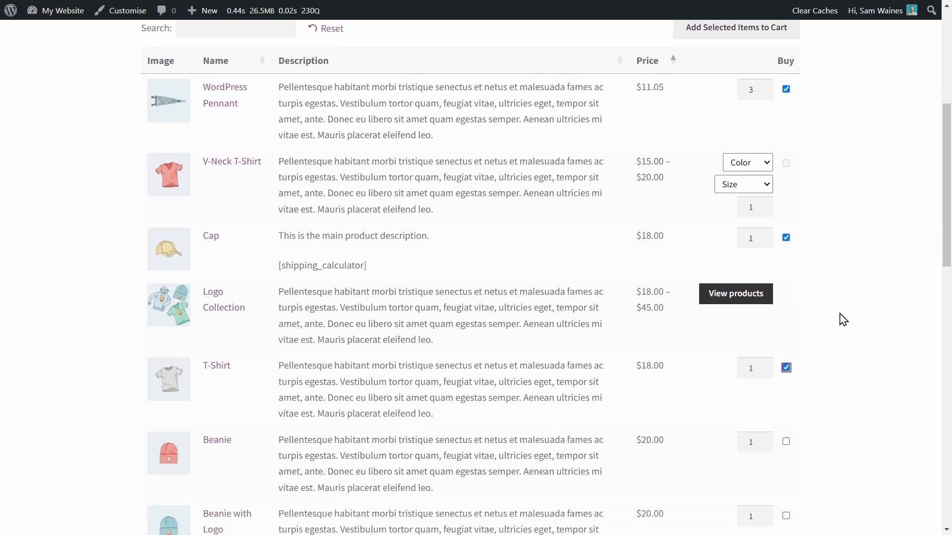
scroll(821, 329, down, 3)
scroll(820, 329, up, 15)
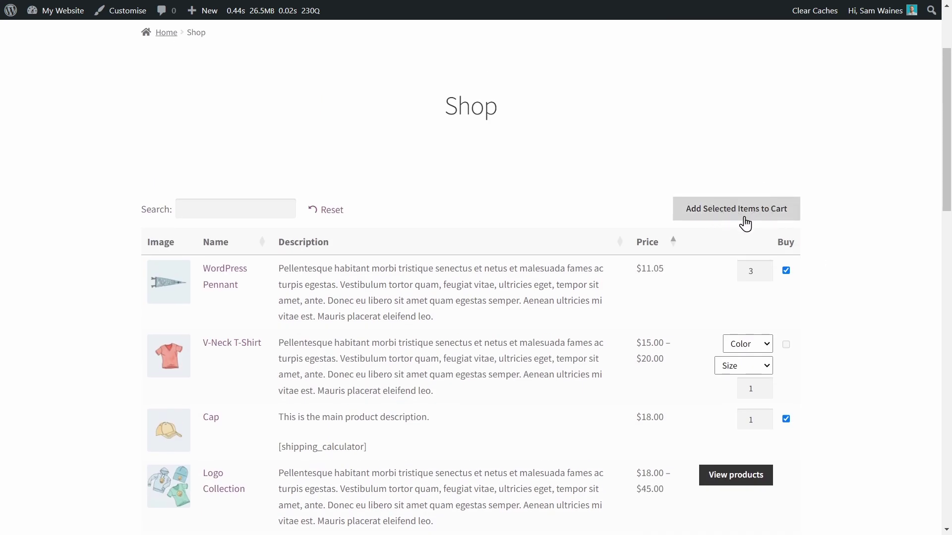
scroll(745, 224, up, 3)
mouse_move(195, 112)
mouse_move(236, 155)
click(376, 153)
scroll(624, 265, down, 5)
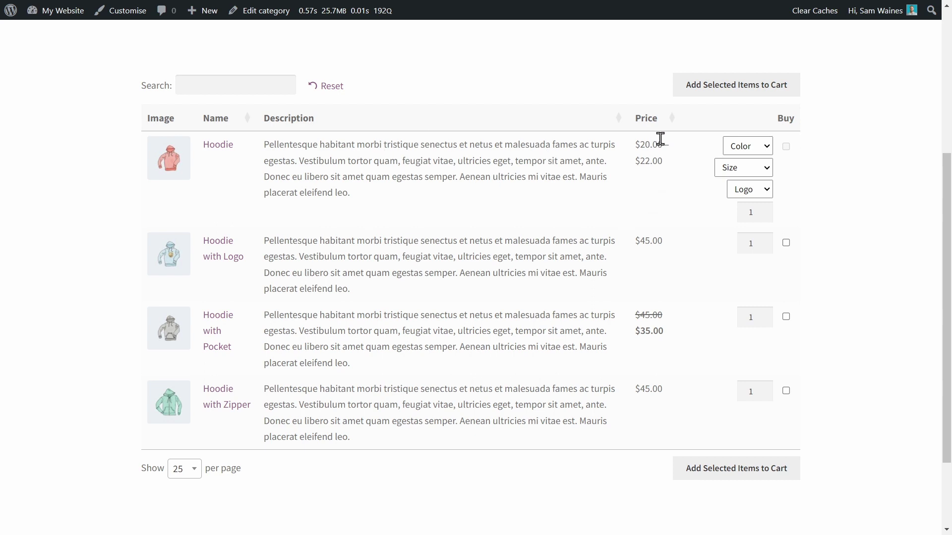
- Sort the Hoodies table by price, lowest first, and set Hoodie with Pocket's quantity to 3
click(673, 127)
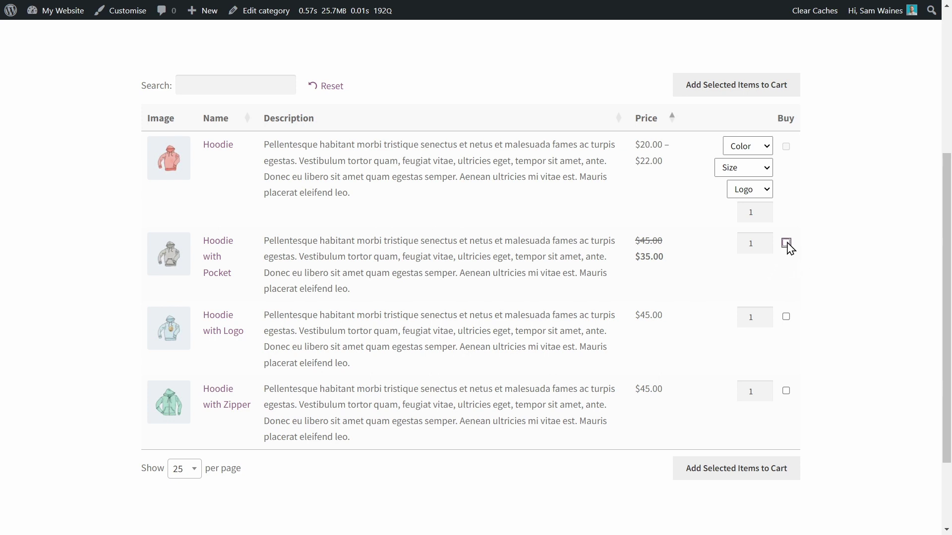
double_click(767, 241)
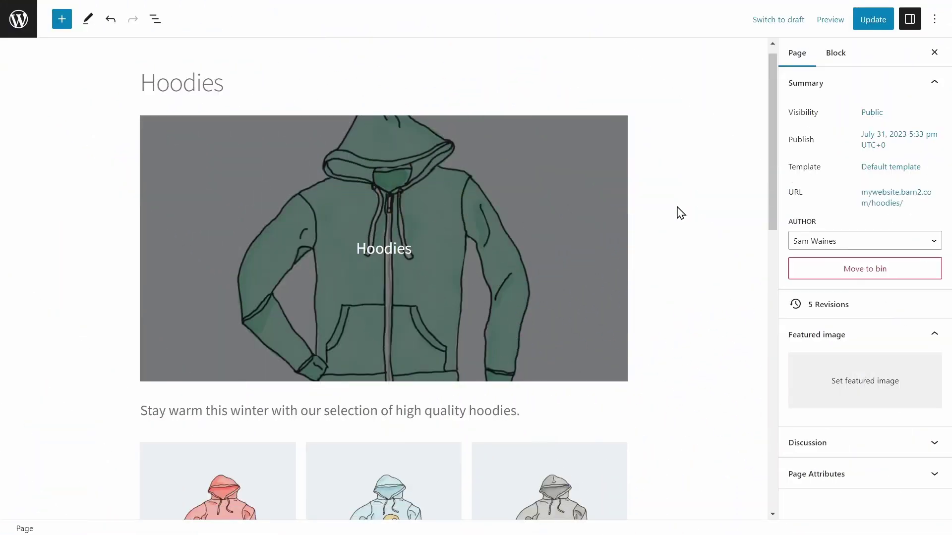
scroll(680, 212, down, 10)
- Insert a WooCommerce Product Table block below the products on the Hoodies page
scroll(570, 248, down, 1)
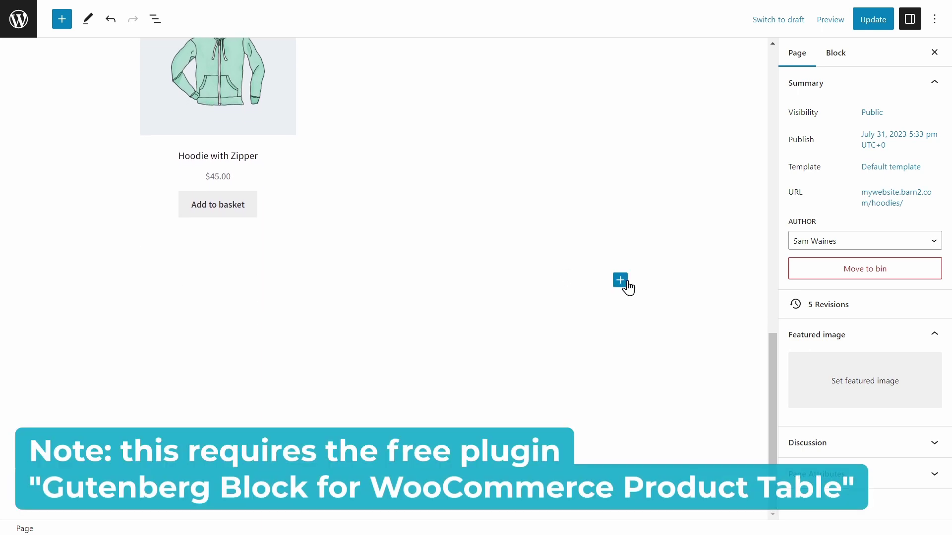
click(627, 286)
text(product ta)
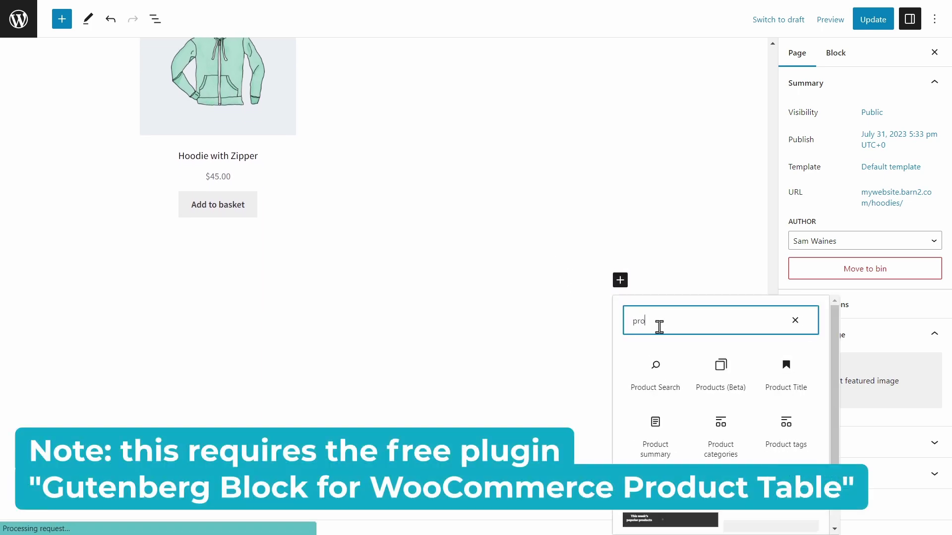
click(667, 452)
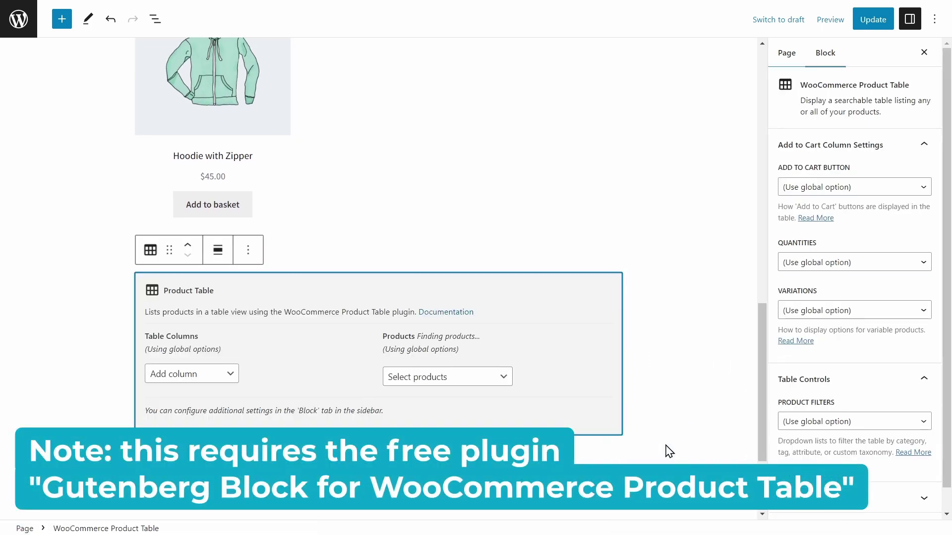
- Add Name and Buy columns to the product table, then go to the admin dashboard
click(229, 383)
scroll(230, 357, down, 1)
scroll(172, 133, up, 1)
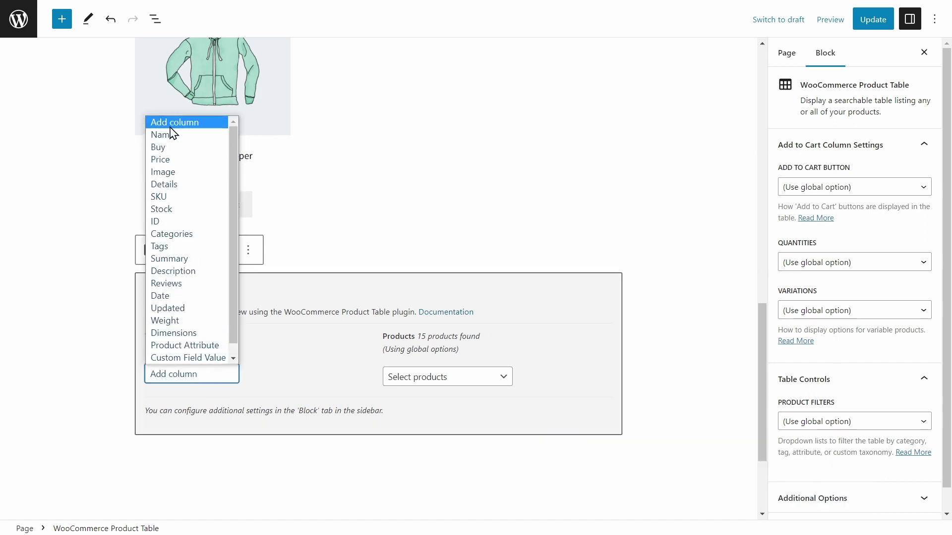
click(172, 135)
click(267, 379)
click(218, 456)
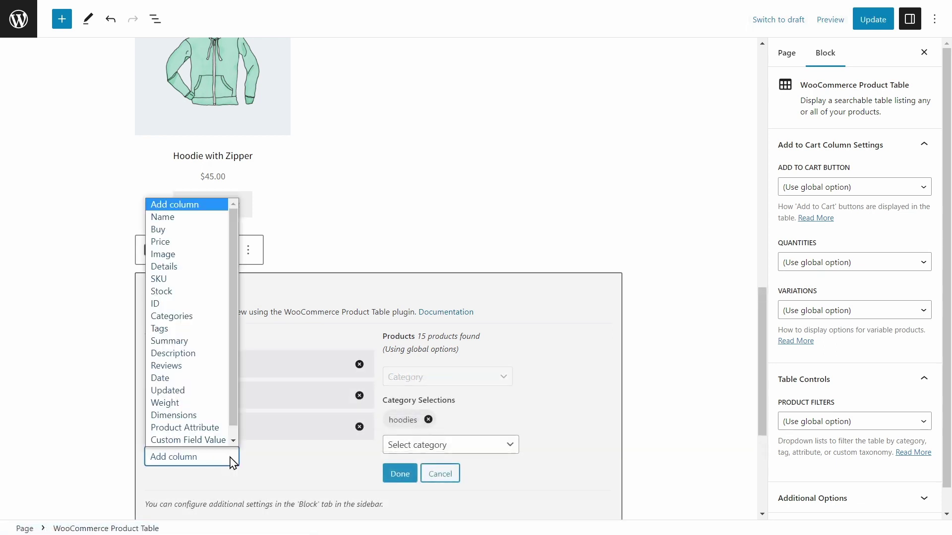
click(191, 231)
click(259, 455)
scroll(329, 446, down, 3)
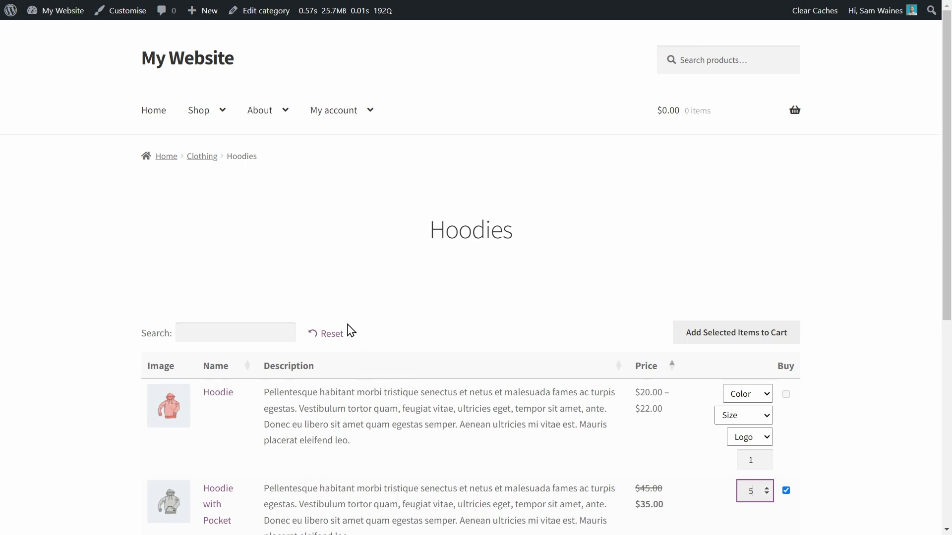
click(61, 14)
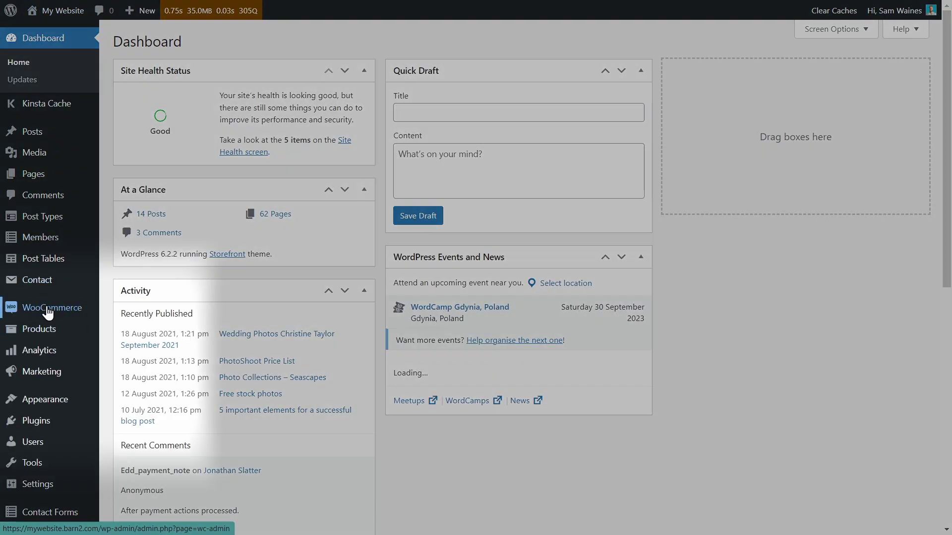
- Set WooCommerce product table filters to Custom with att:pa_color and save the settings
mouse_move(48, 312)
click(128, 396)
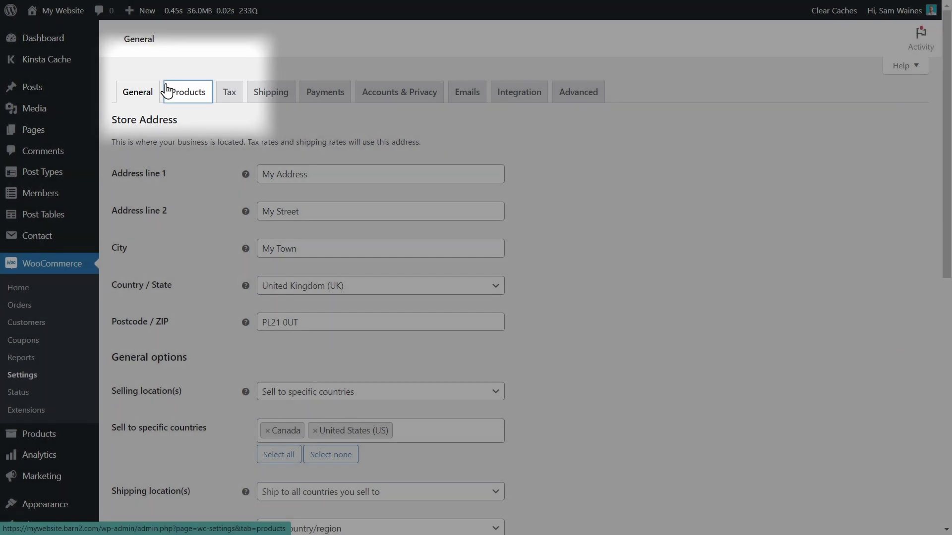
click(167, 91)
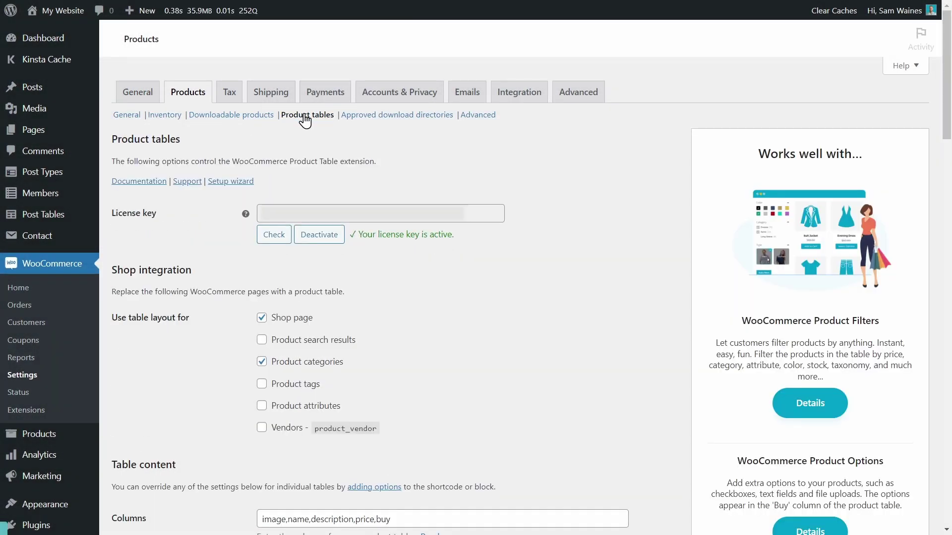
scroll(599, 317, down, 15)
scroll(598, 318, down, 3)
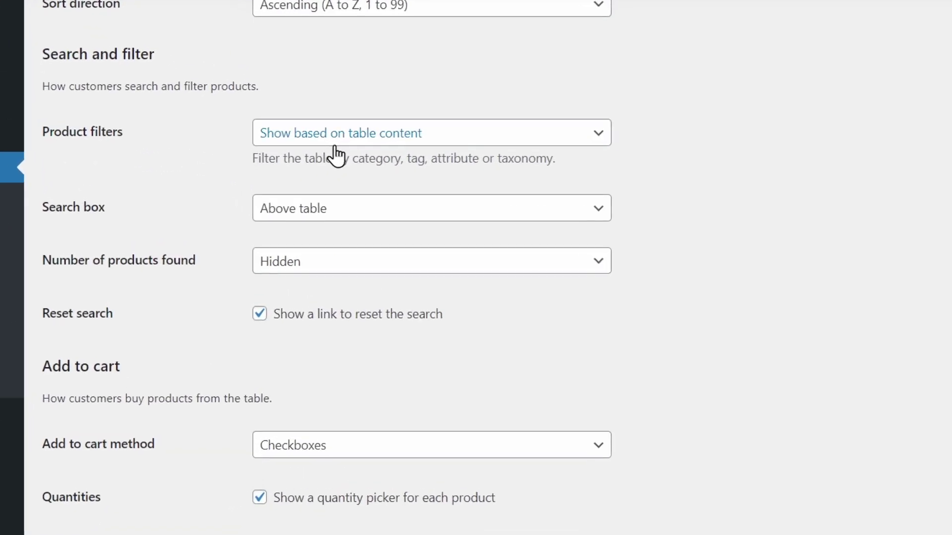
click(426, 137)
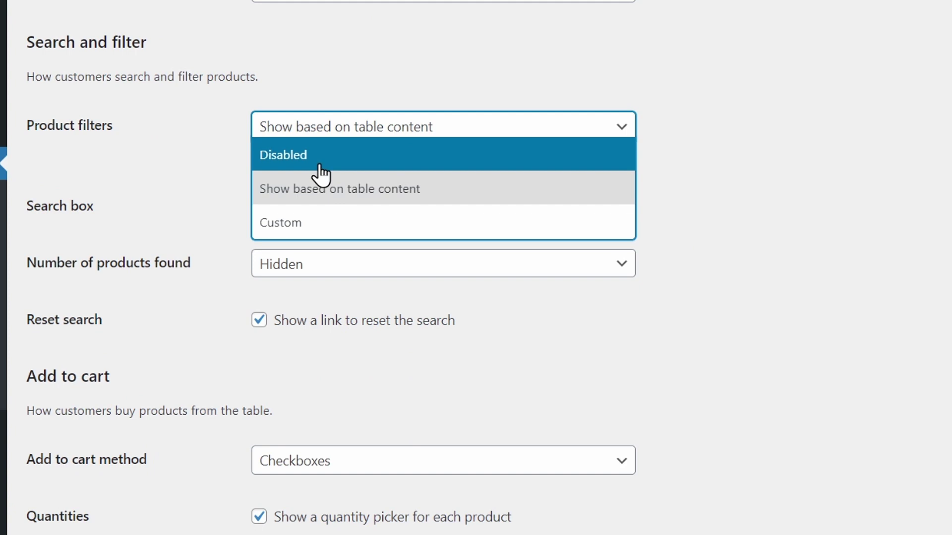
click(313, 229)
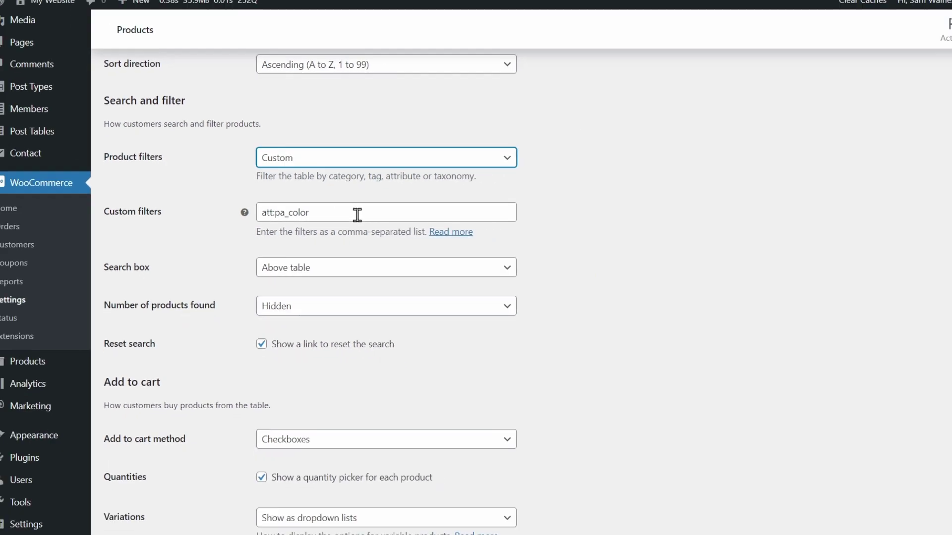
scroll(351, 215, down, 15)
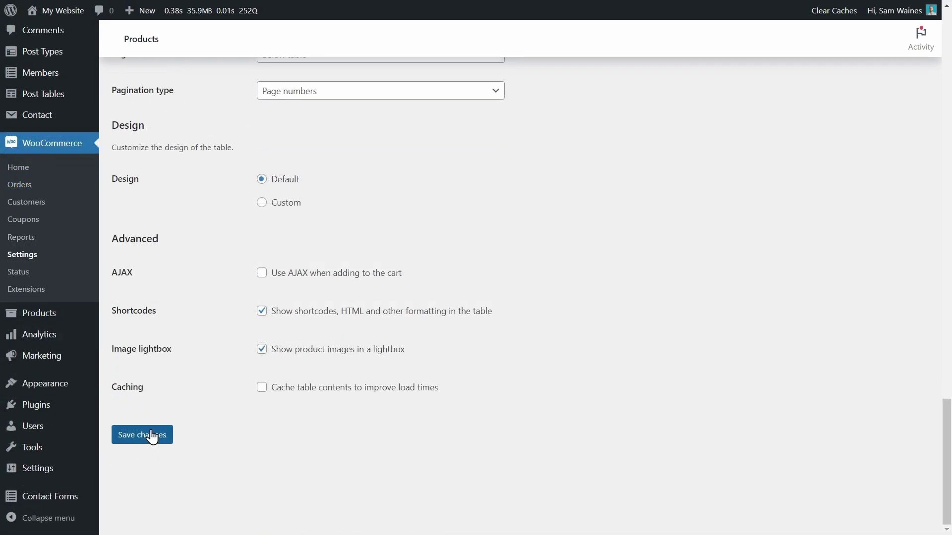
click(152, 437)
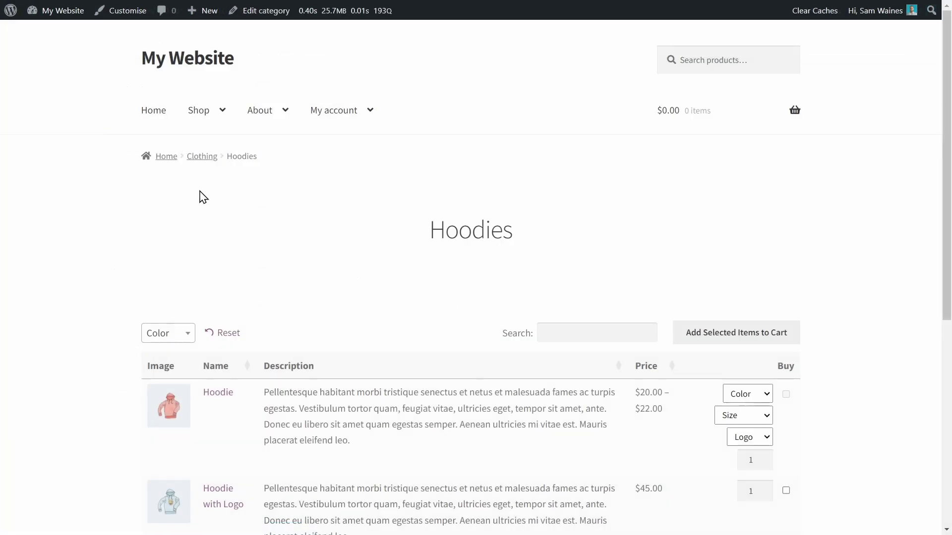
scroll(204, 197, down, 3)
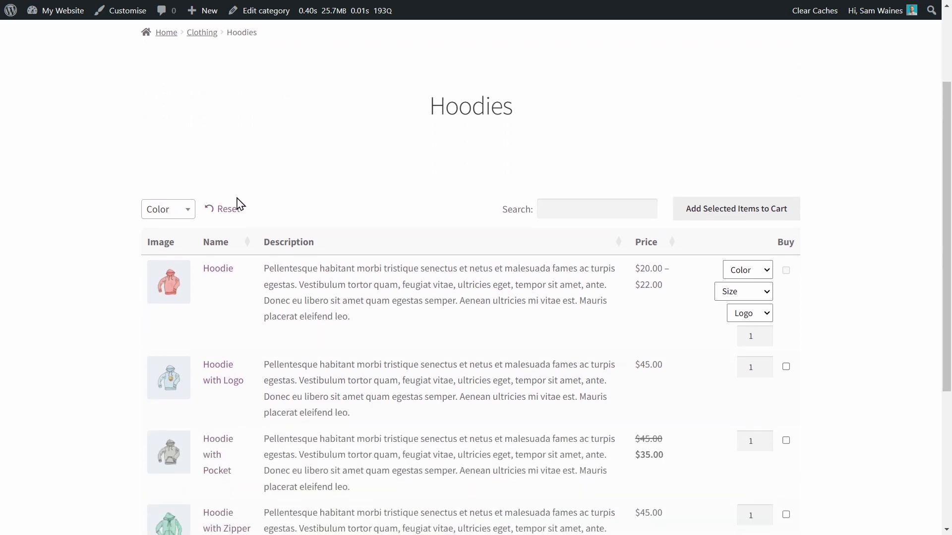
click(189, 217)
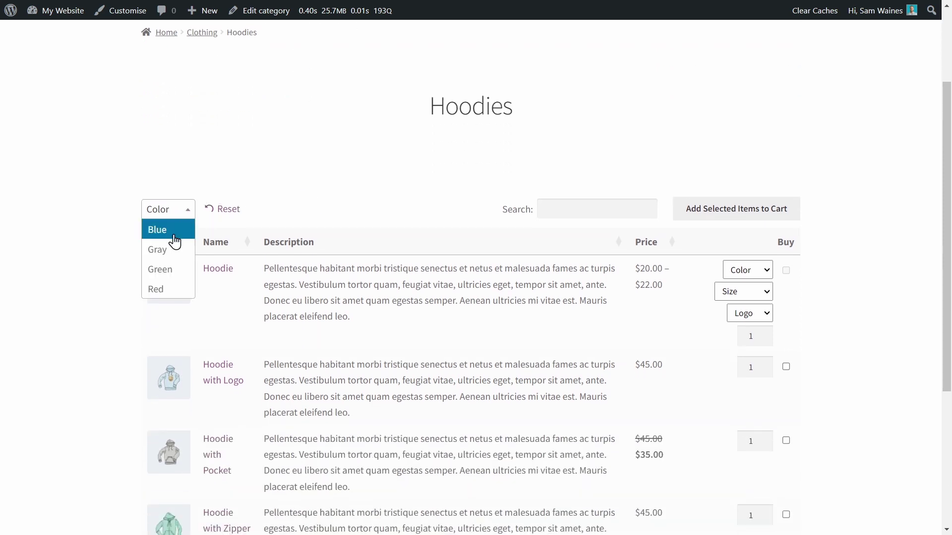
click(166, 249)
click(182, 224)
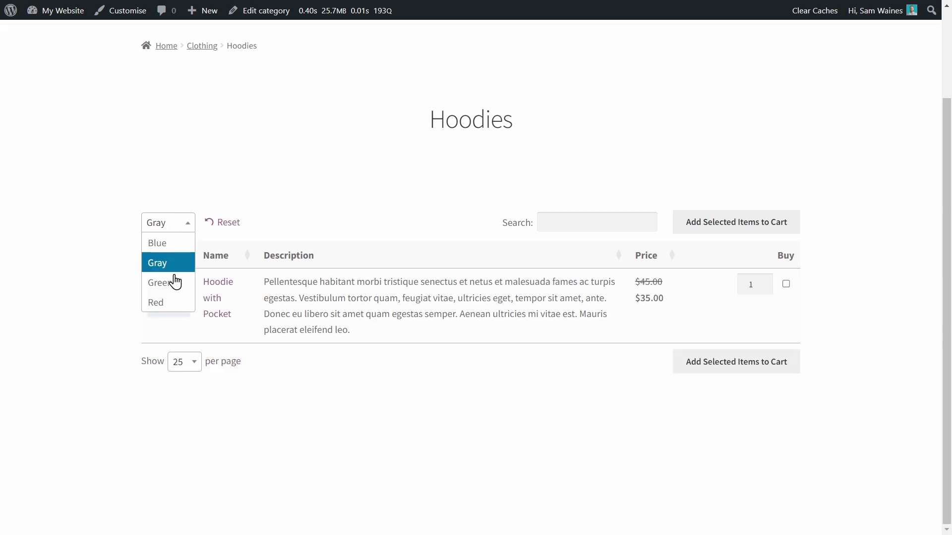
click(174, 281)
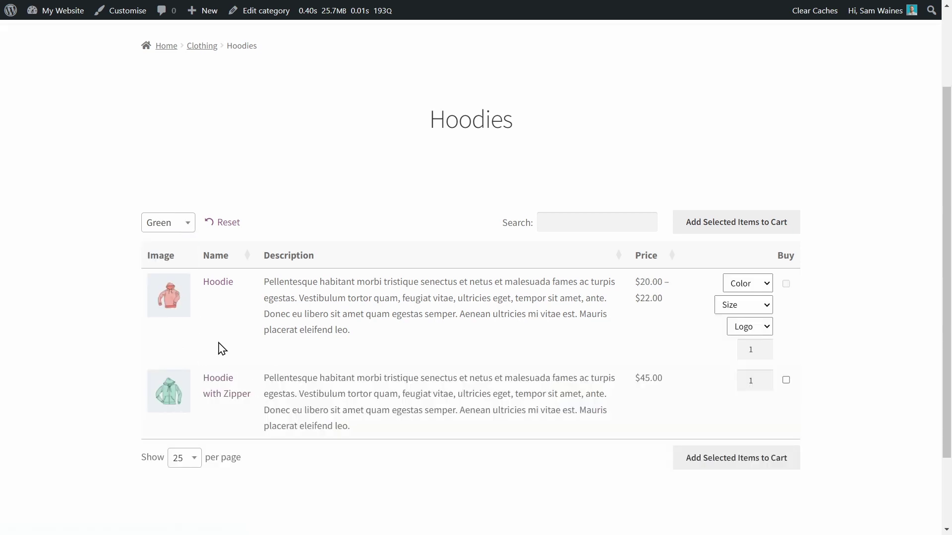
click(215, 227)
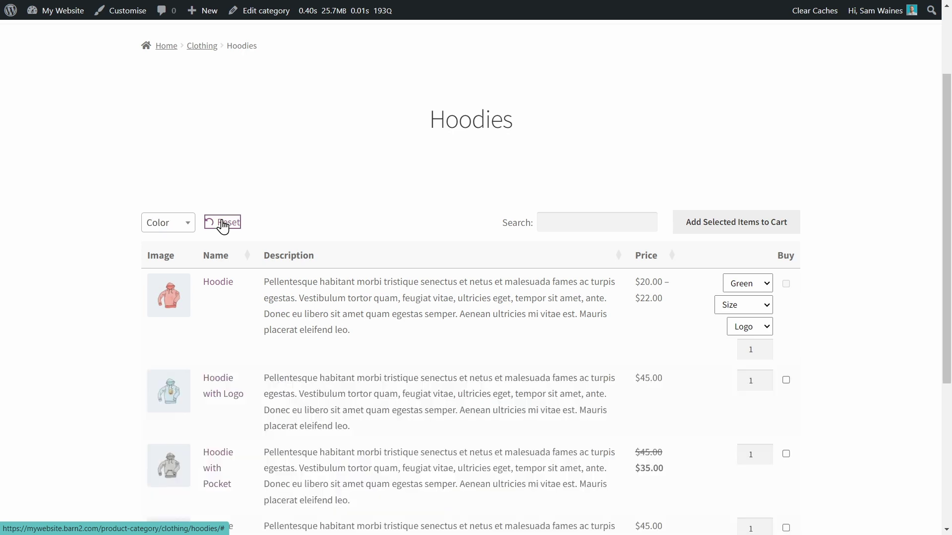
scroll(301, 230, down, 1)
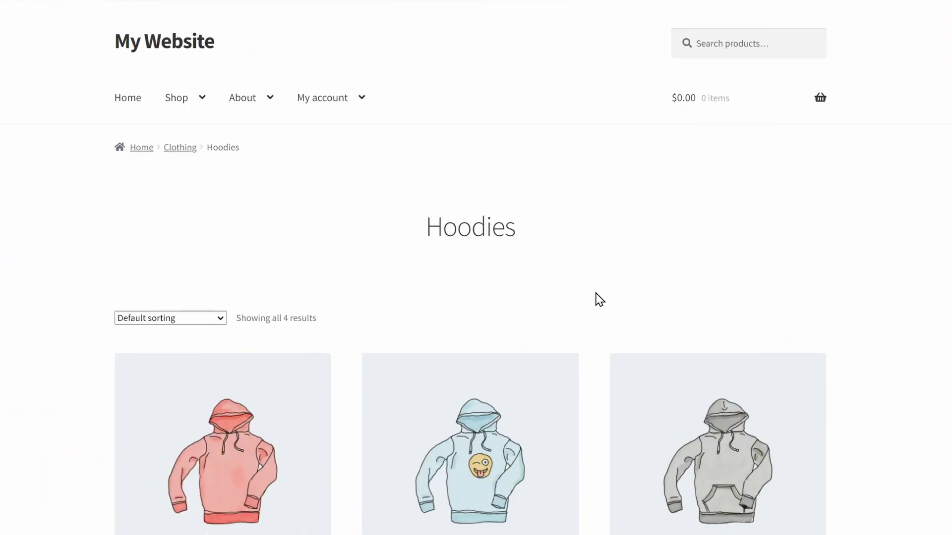
- Set the Hoodie's options to Color Blue, Size Small and Logo Yes in the grid
scroll(600, 300, down, 6)
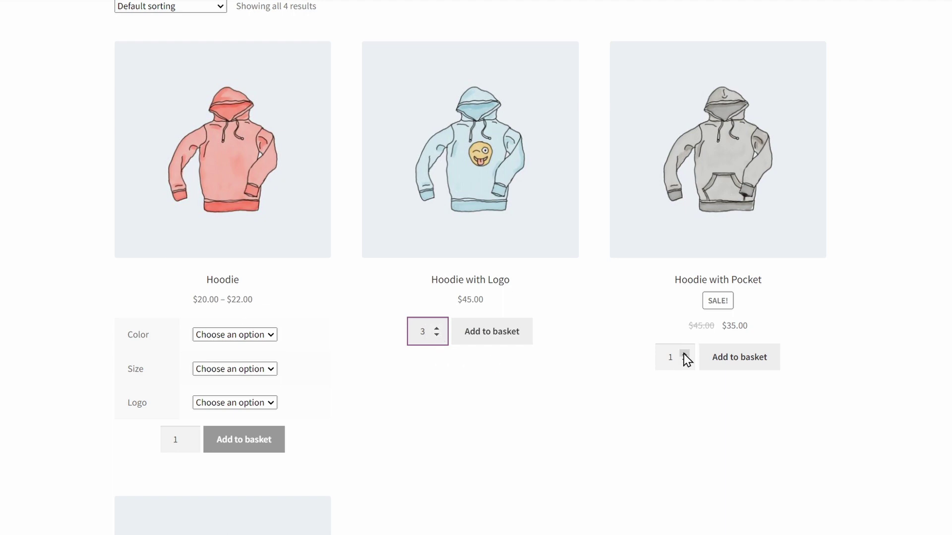
click(242, 337)
click(231, 361)
click(233, 369)
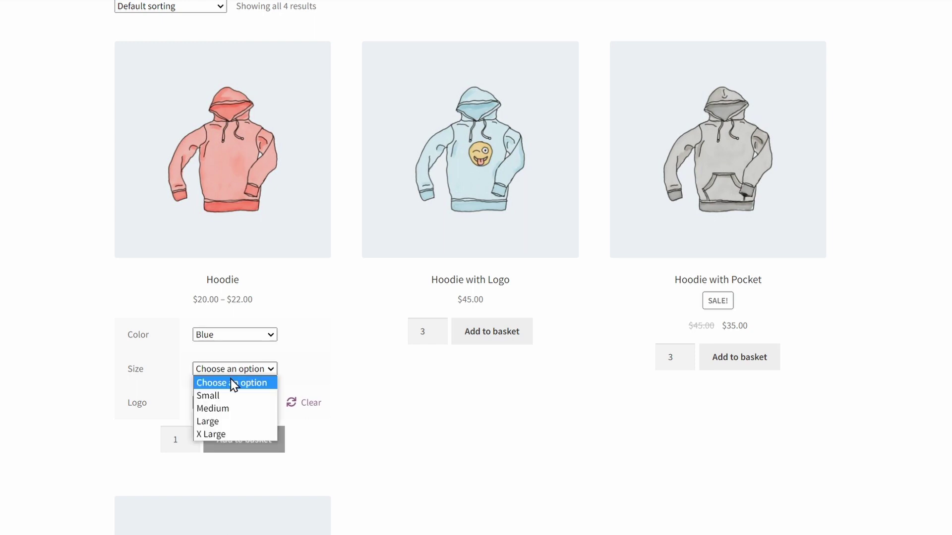
click(224, 397)
click(233, 403)
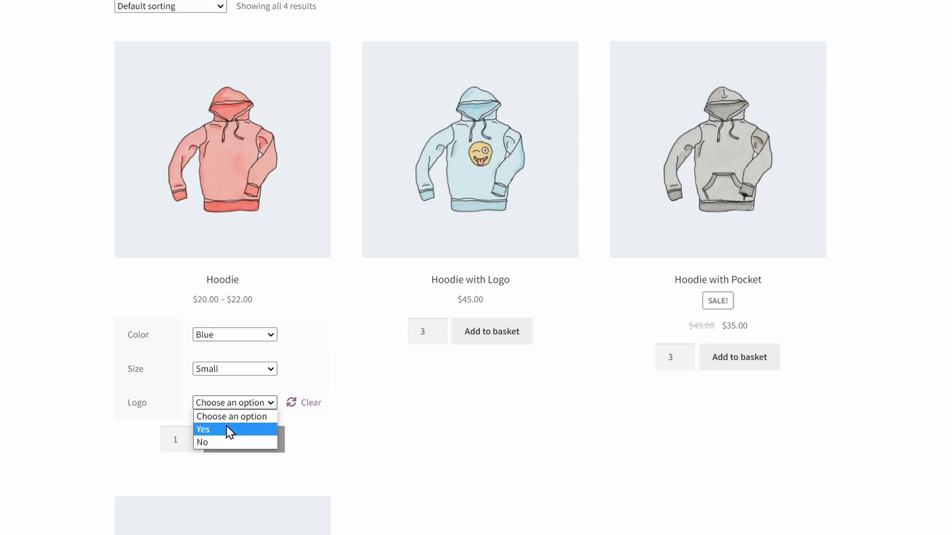
click(229, 430)
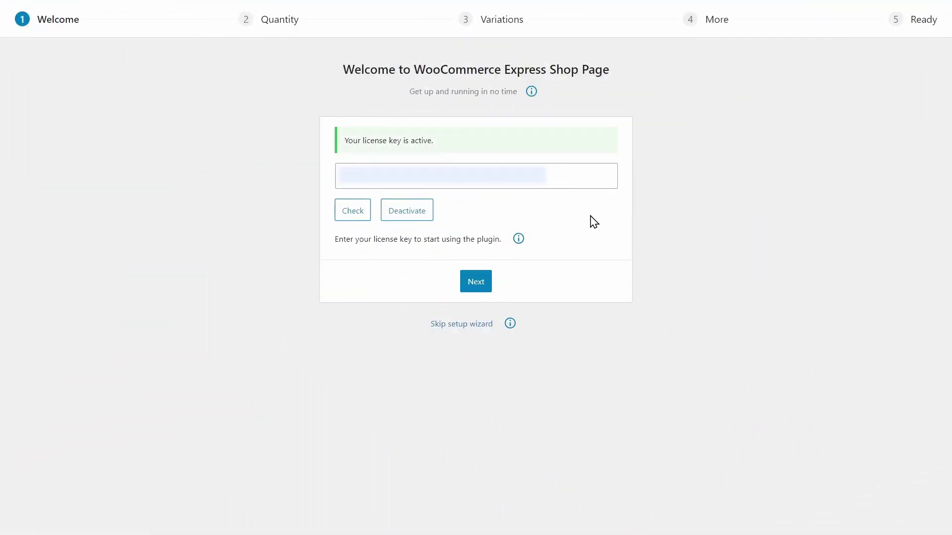
- Finish the Express Shop Page wizard past Welcome, Quantity and Variations, then open its settings page
click(477, 280)
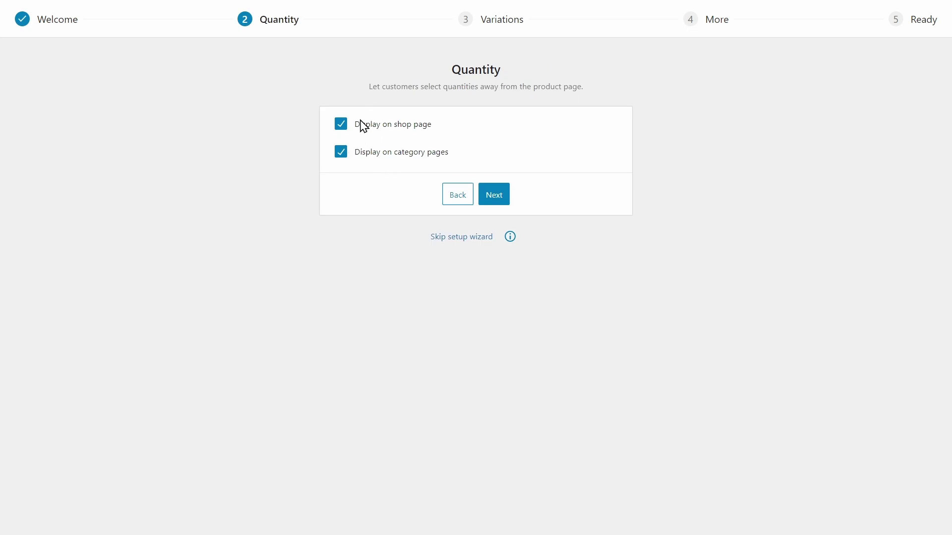
click(493, 198)
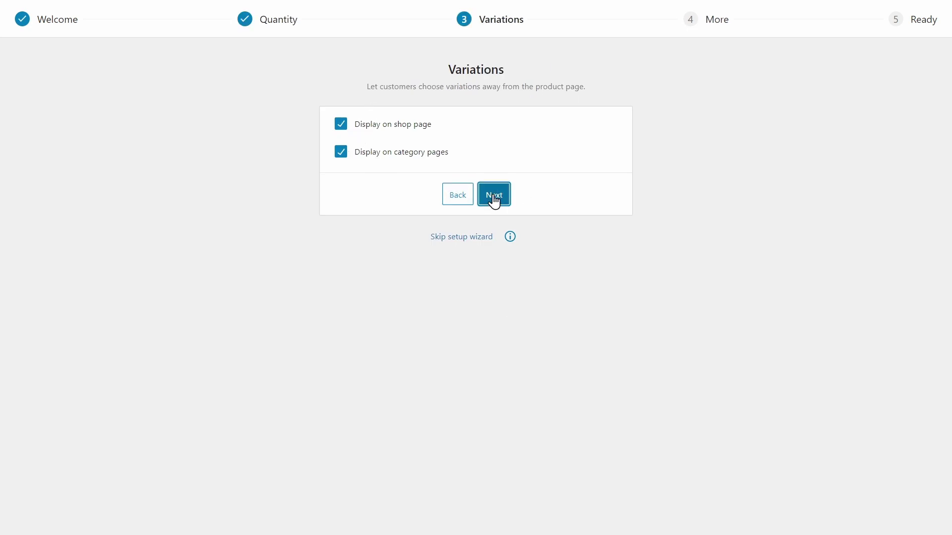
click(493, 199)
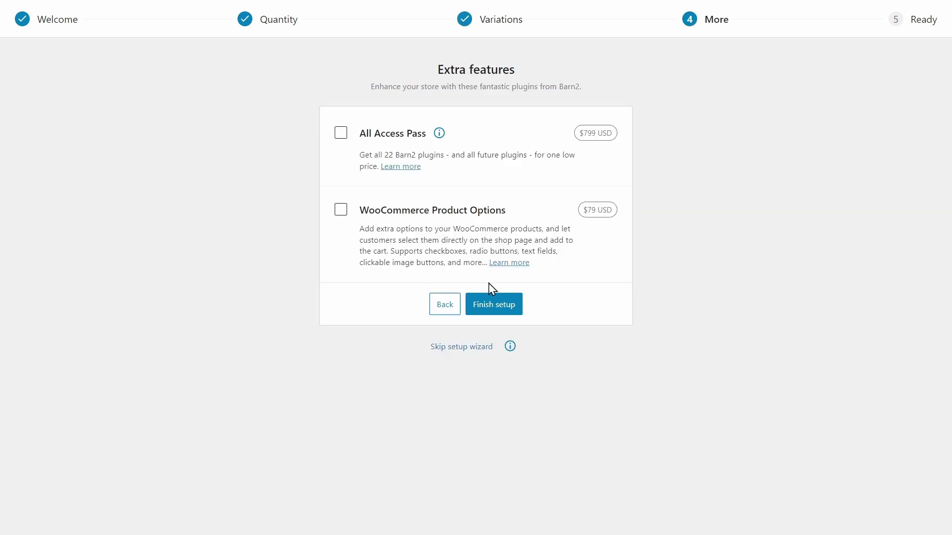
click(498, 307)
click(479, 202)
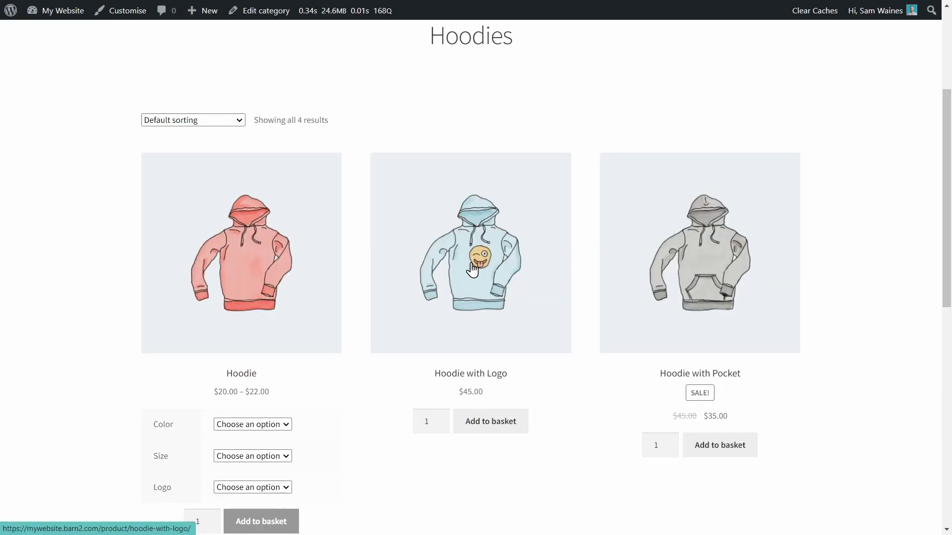
- In the Hoodies grid, raise Hoodie with Logo's quantity to 3 and pick Blue as the Hoodie's color
scroll(880, 268, down, 2)
scroll(881, 268, down, 4)
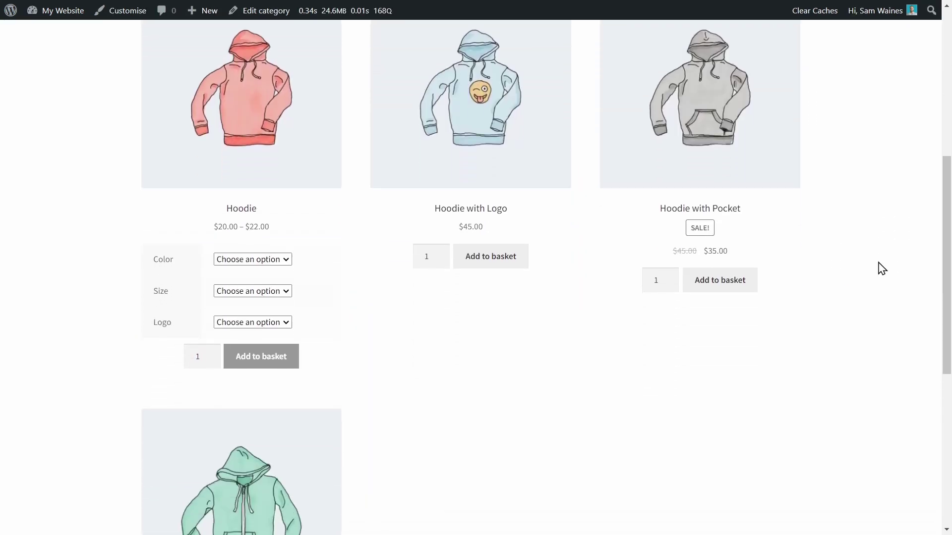
scroll(881, 267, up, 5)
scroll(881, 268, up, 2)
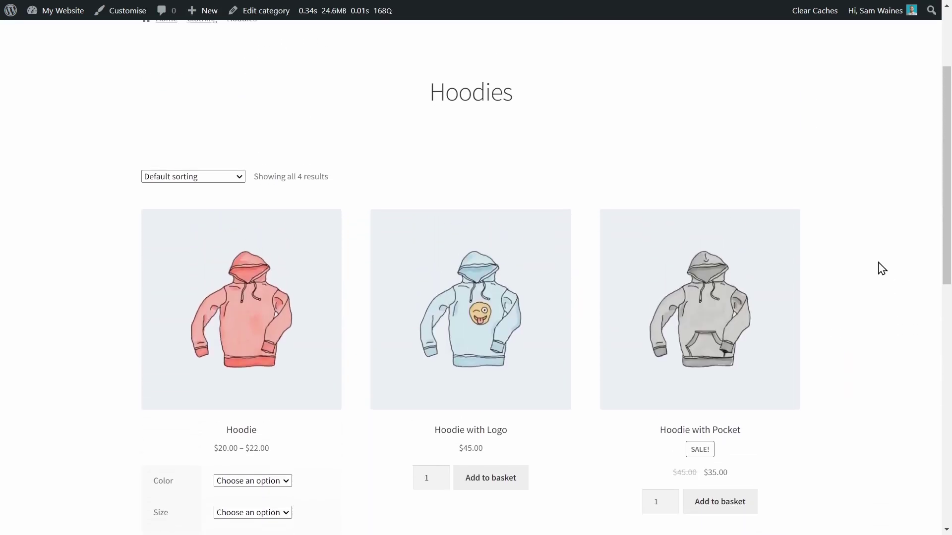
scroll(881, 268, down, 1)
scroll(849, 290, down, 3)
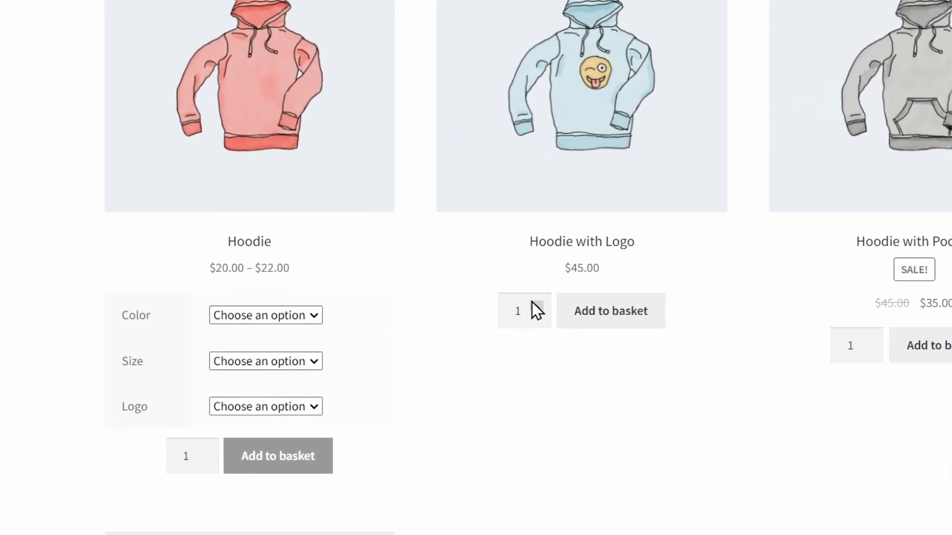
click(536, 306)
click(306, 316)
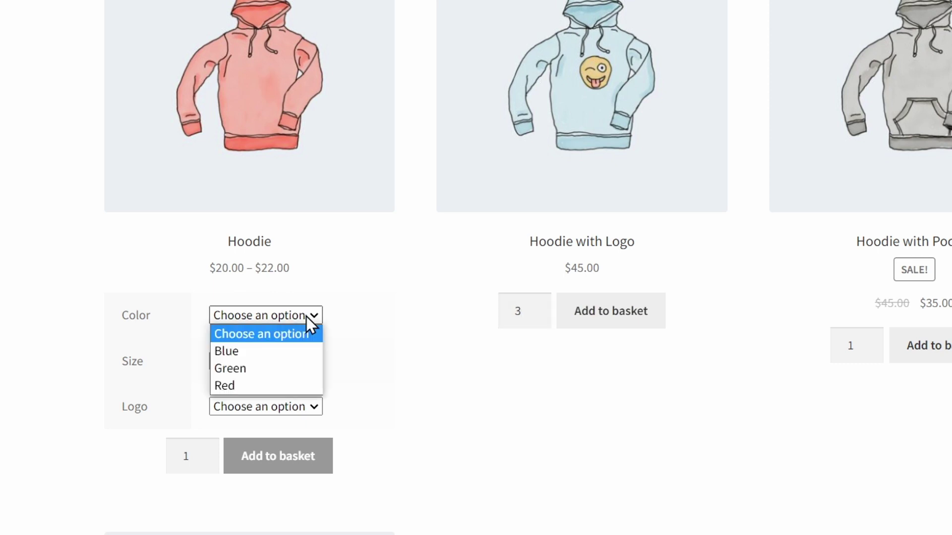
click(266, 351)
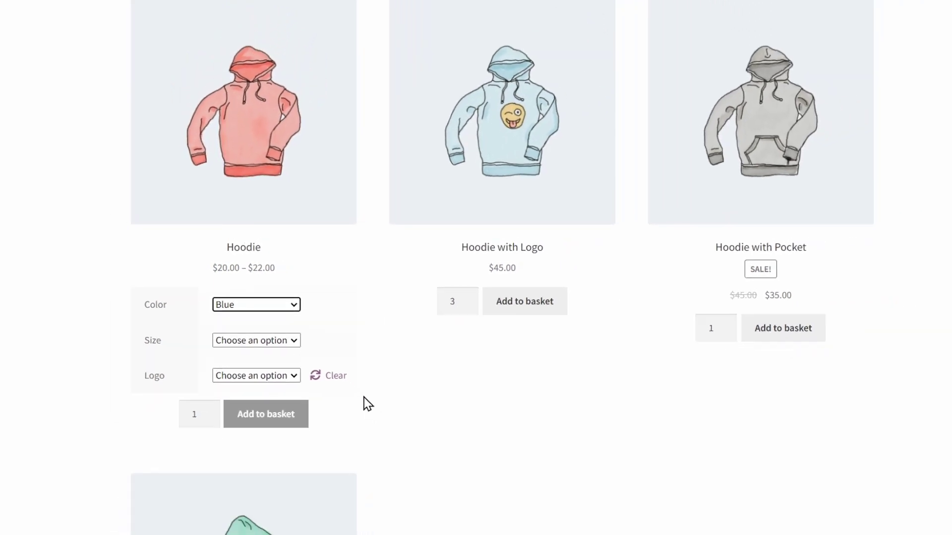
scroll(349, 388, up, 3)
scroll(349, 388, down, 4)
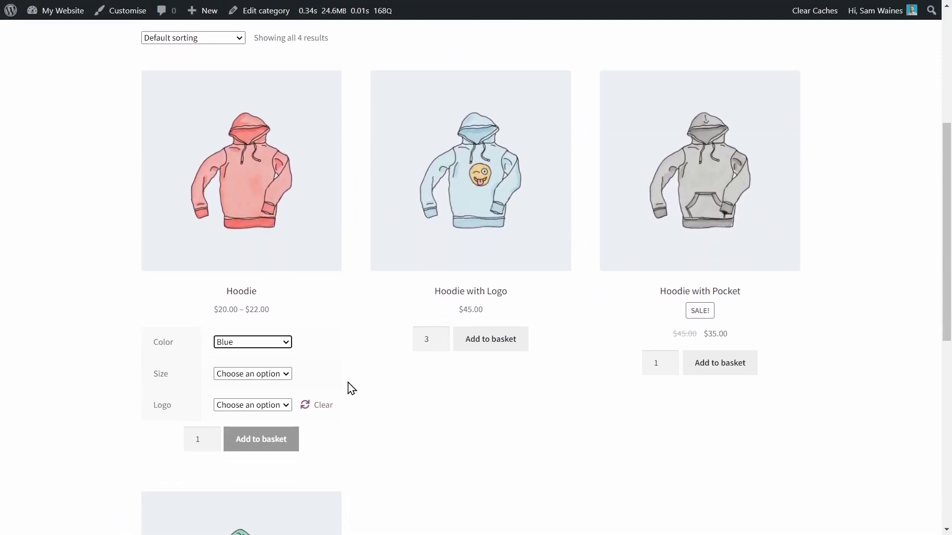